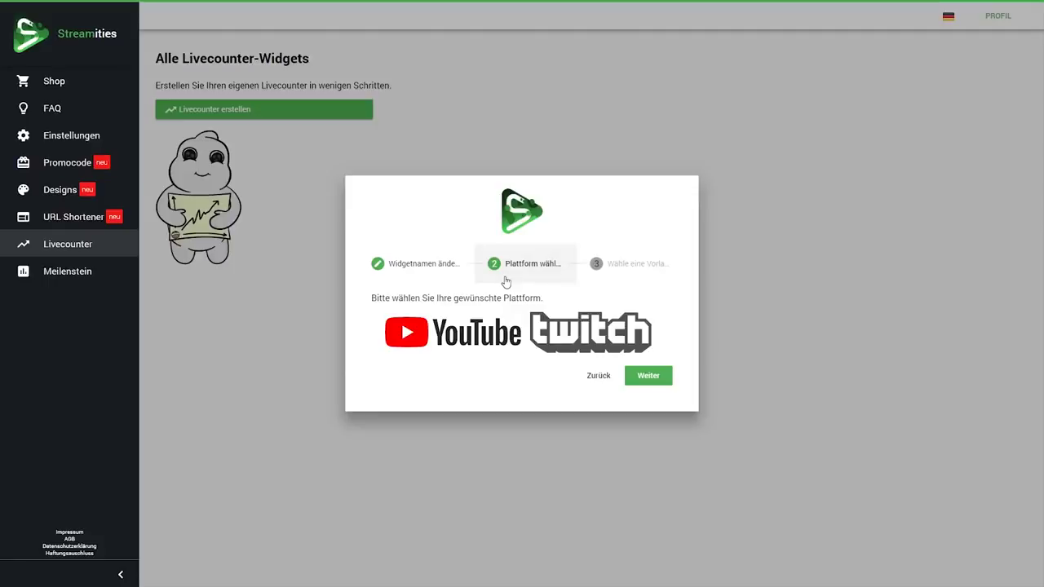
Create the livecounter widget for YouTube with the rectangular template, accepting the content declaration
left_click(546, 331)
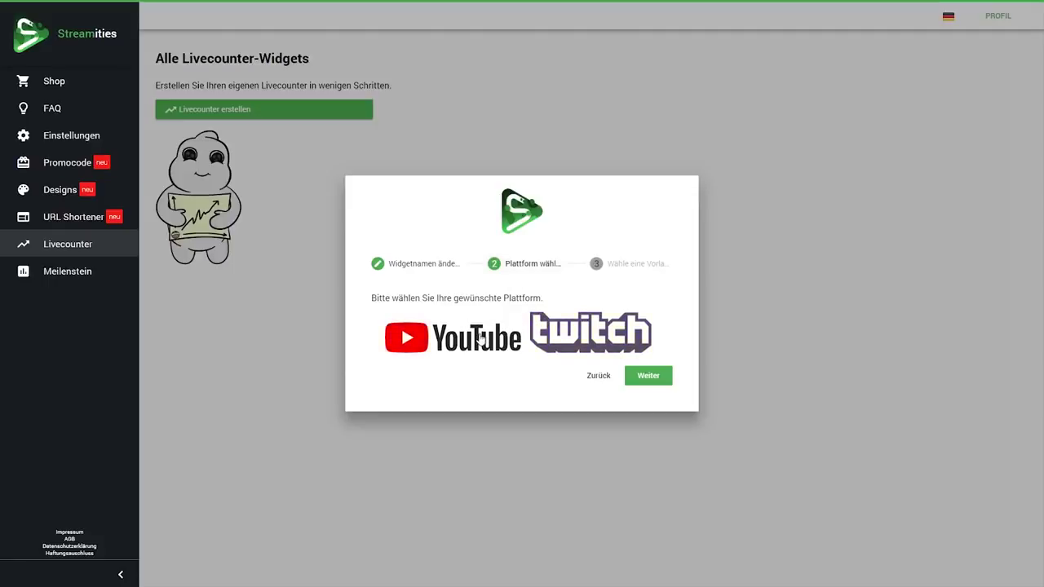
left_click(613, 266)
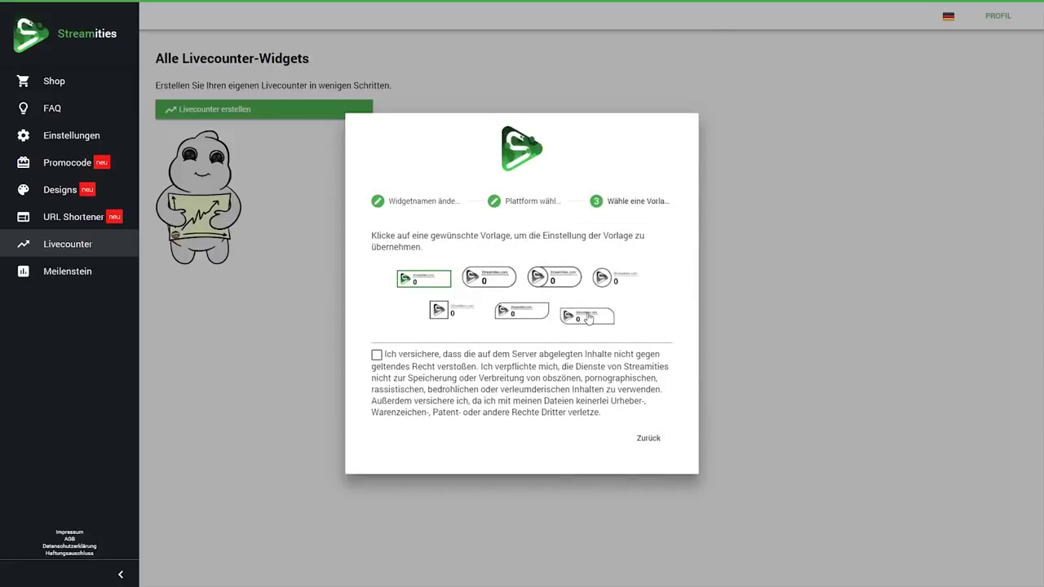
left_click(376, 355)
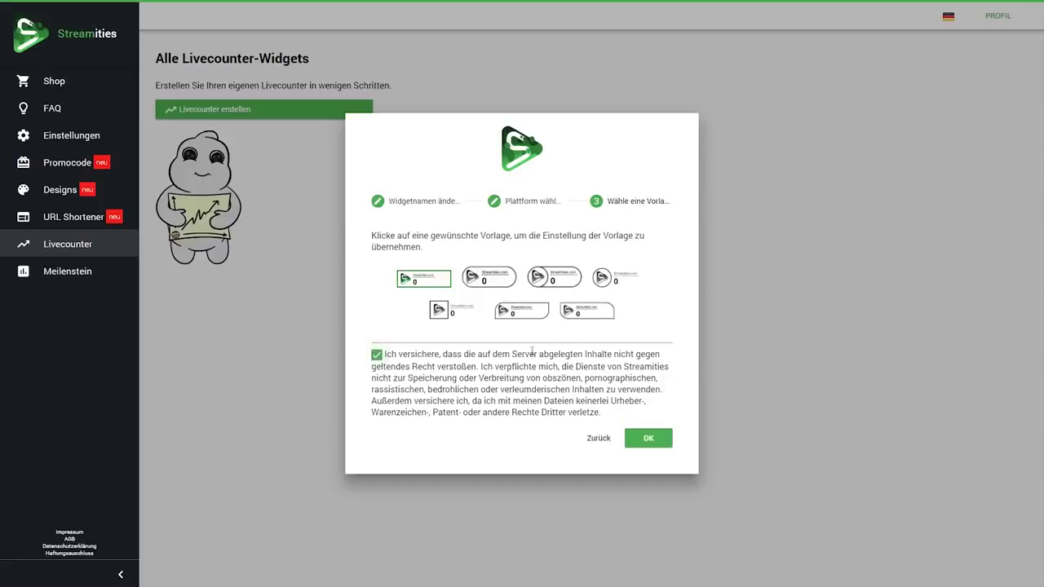
left_click(649, 440)
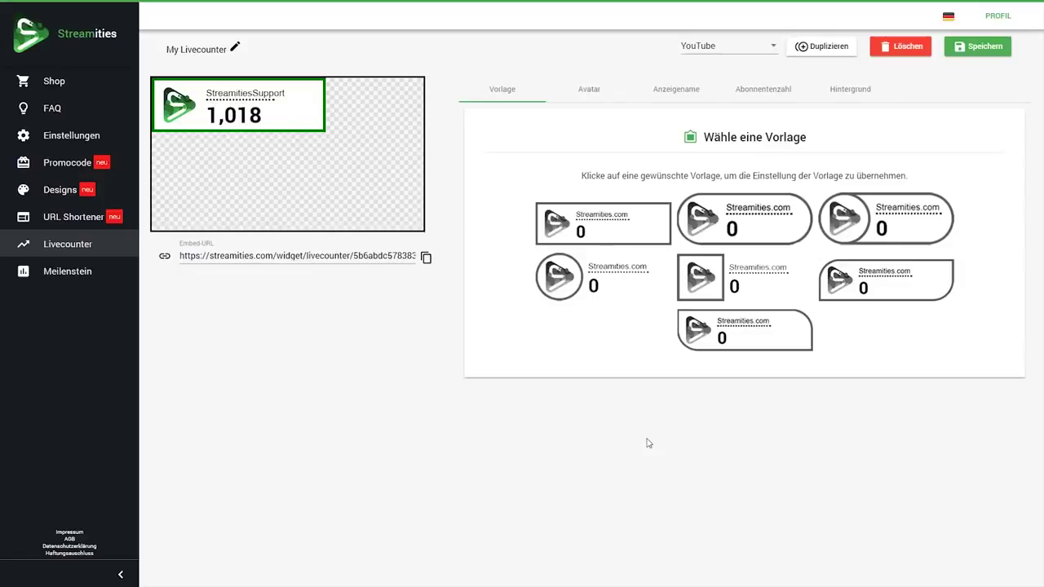
Try out several livecounter templates and settle on the rectangular one with square corners
left_click(582, 234)
left_click(581, 281)
left_click(740, 229)
left_click(725, 290)
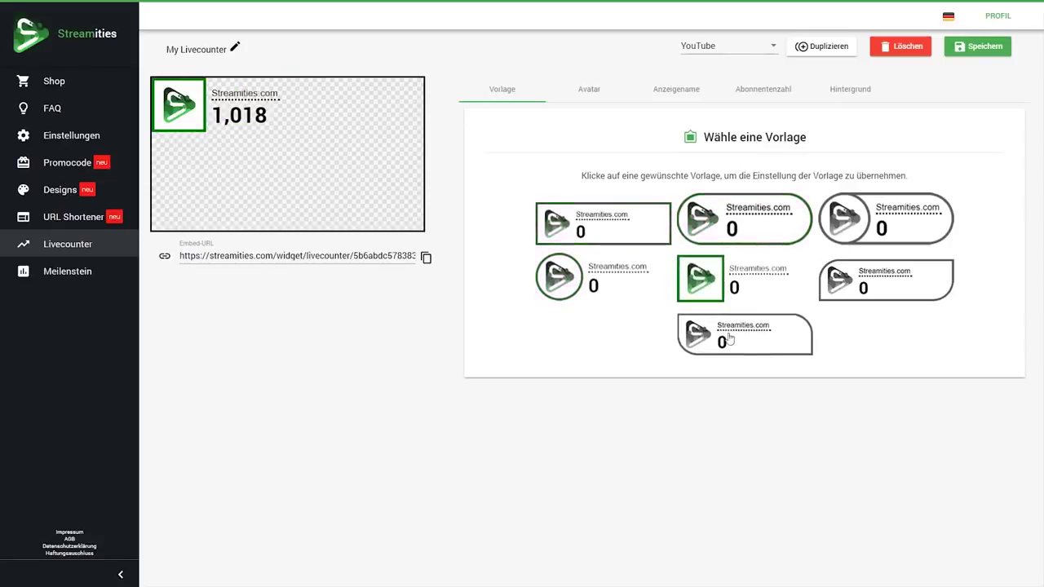
left_click(726, 333)
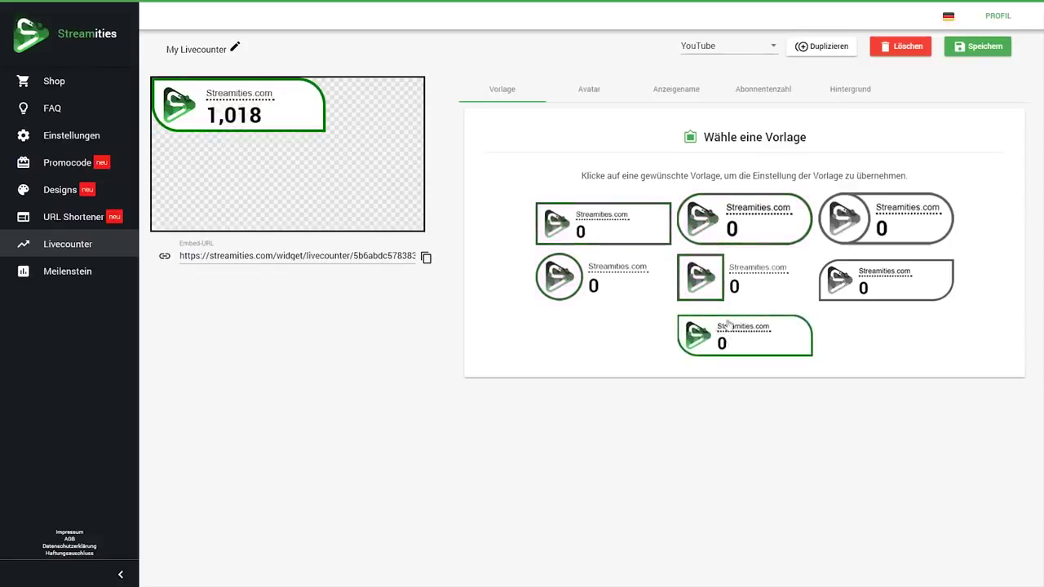
left_click(600, 235)
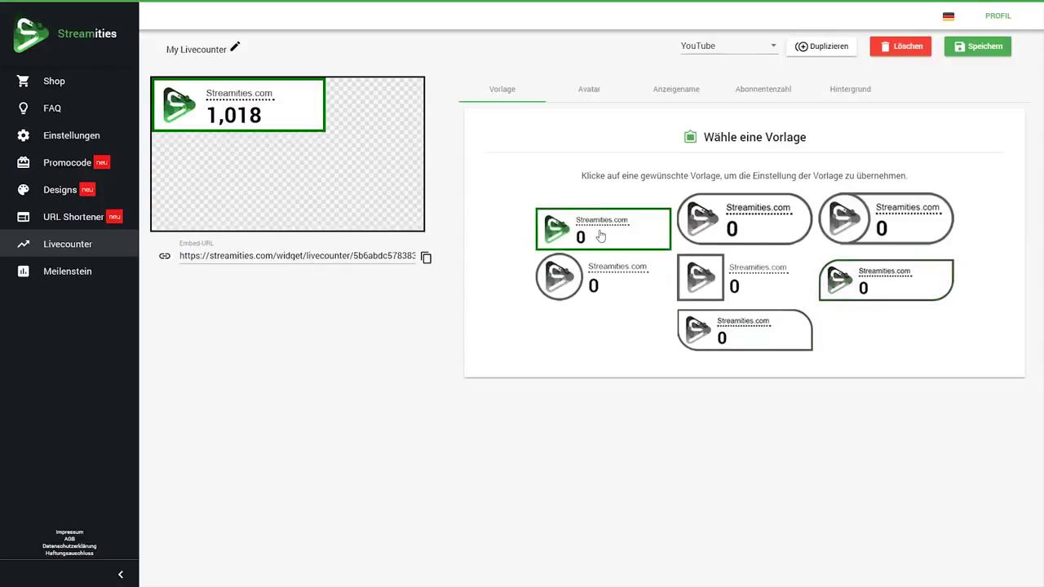
From the avatar's image URL setting, switch to YouTube and copy the image address of the Gaming channel's avatar
left_click(605, 103)
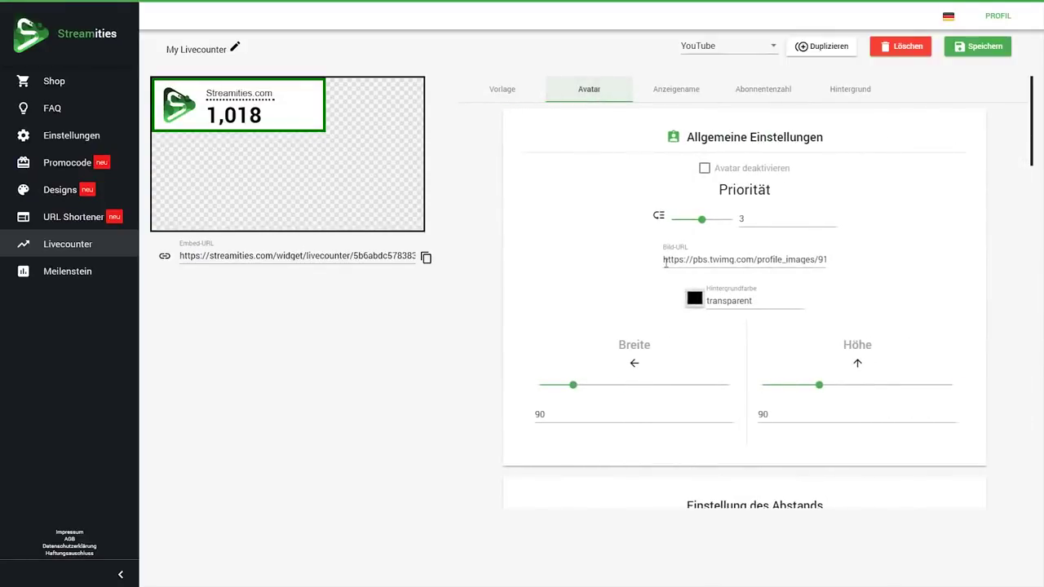
left_click_drag(665, 262, 851, 257)
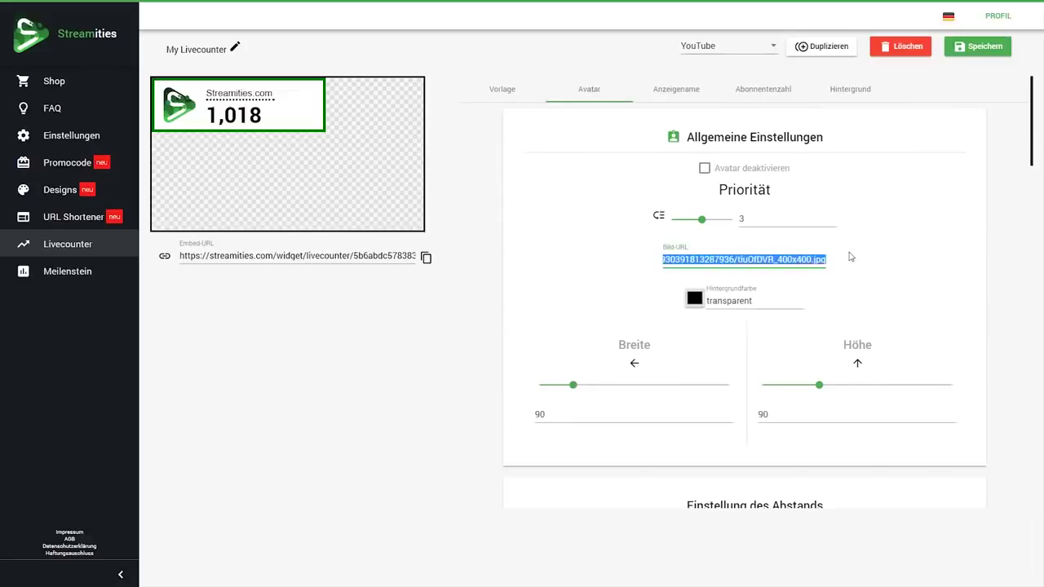
key("ctrl+Tab")
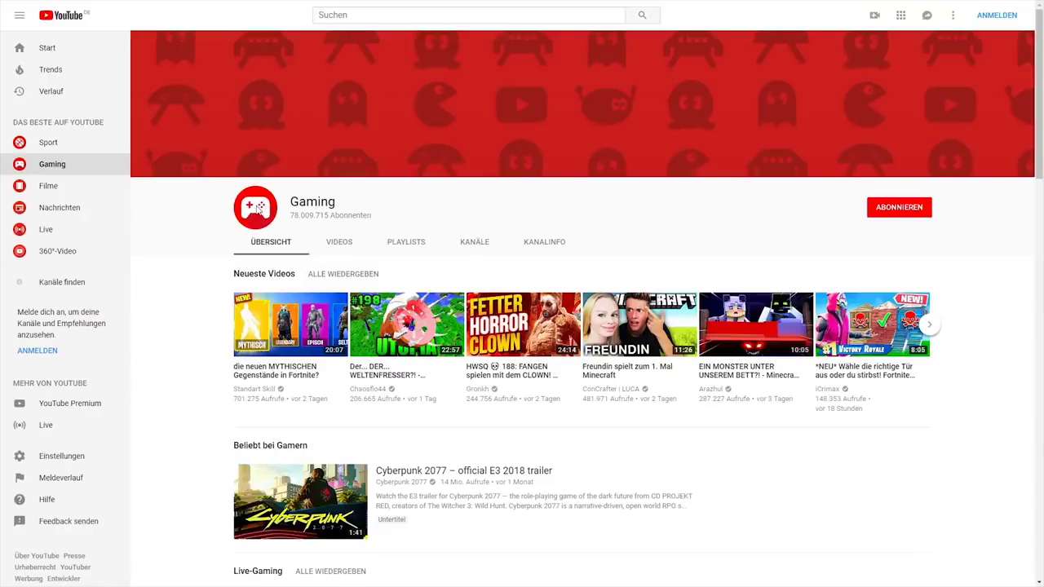
right_click(258, 209)
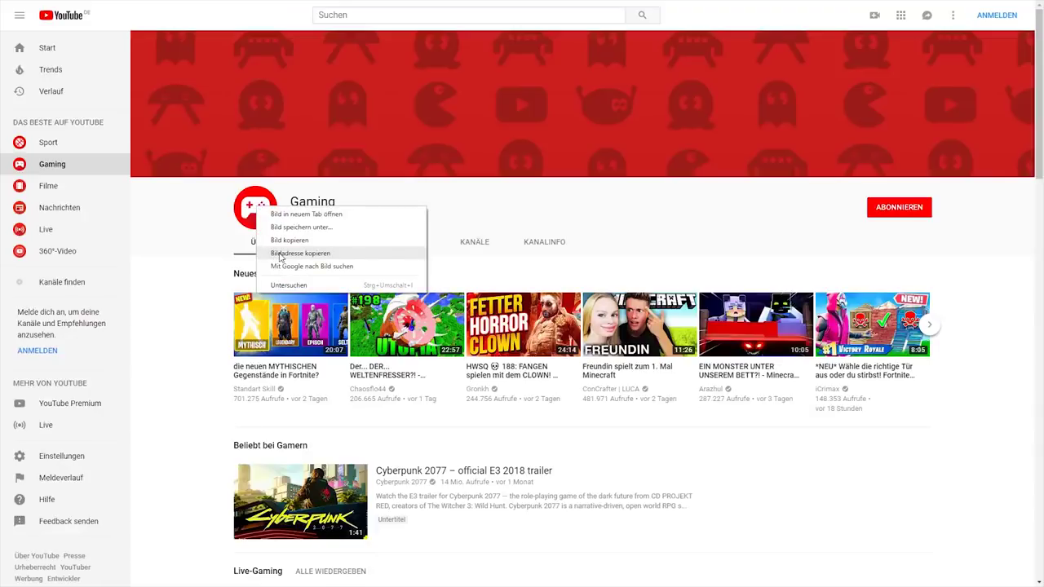
left_click(279, 254)
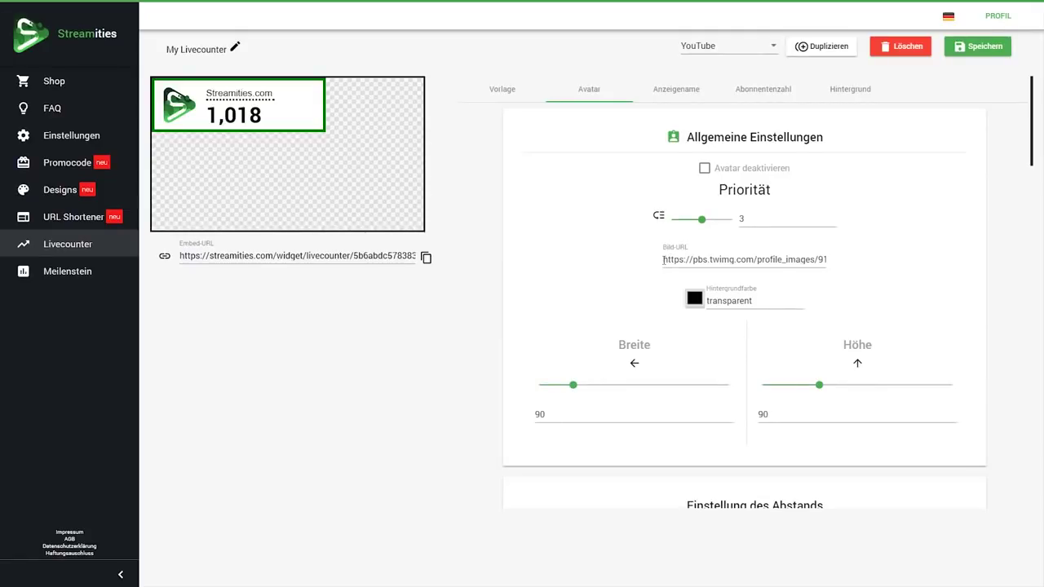
Back in Streamities, replace the avatar's image URL with the copied image address
left_click(664, 260)
triple_click(695, 260)
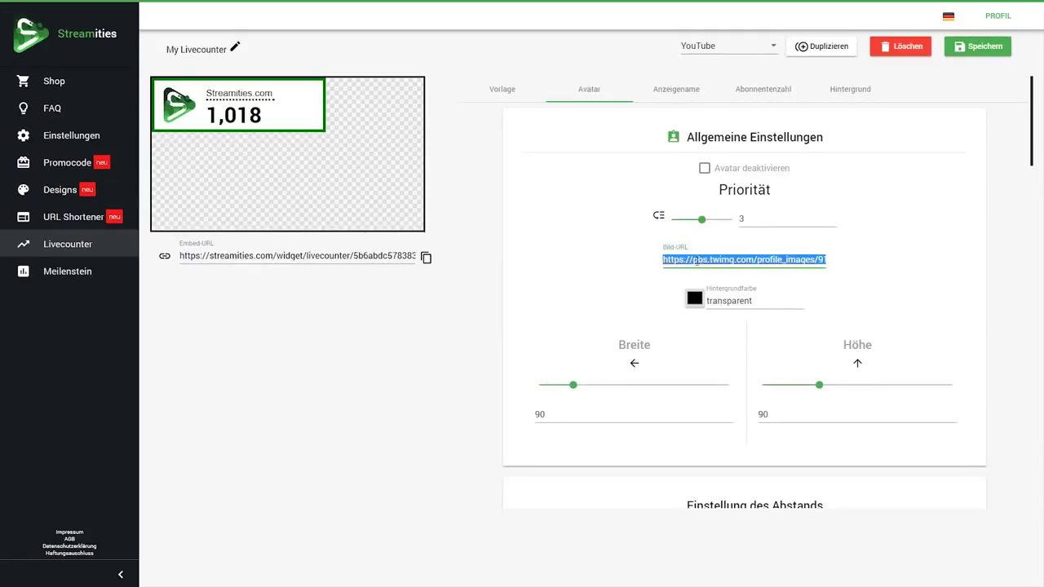
right_click(696, 262)
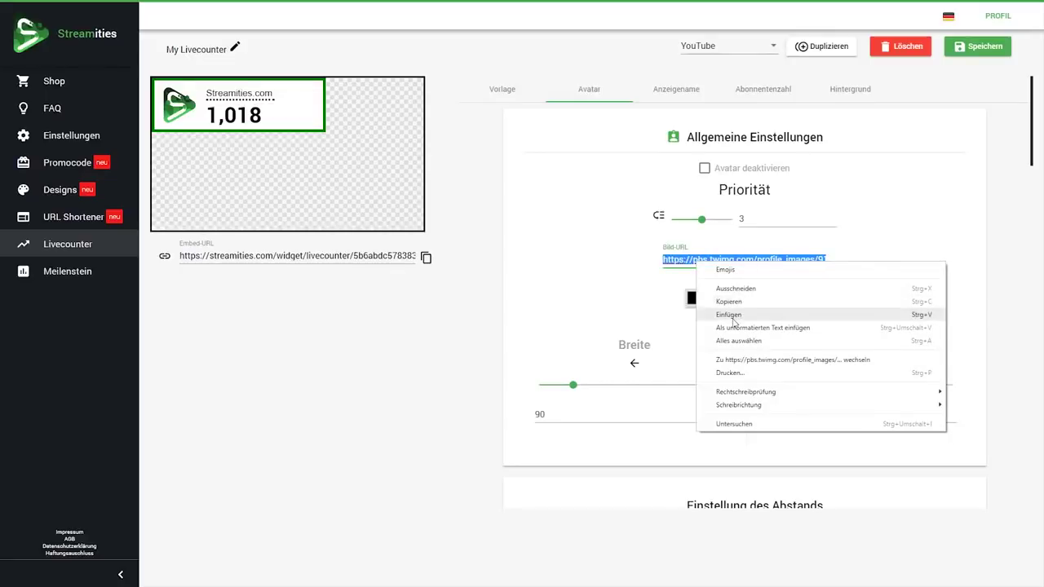
left_click(733, 319)
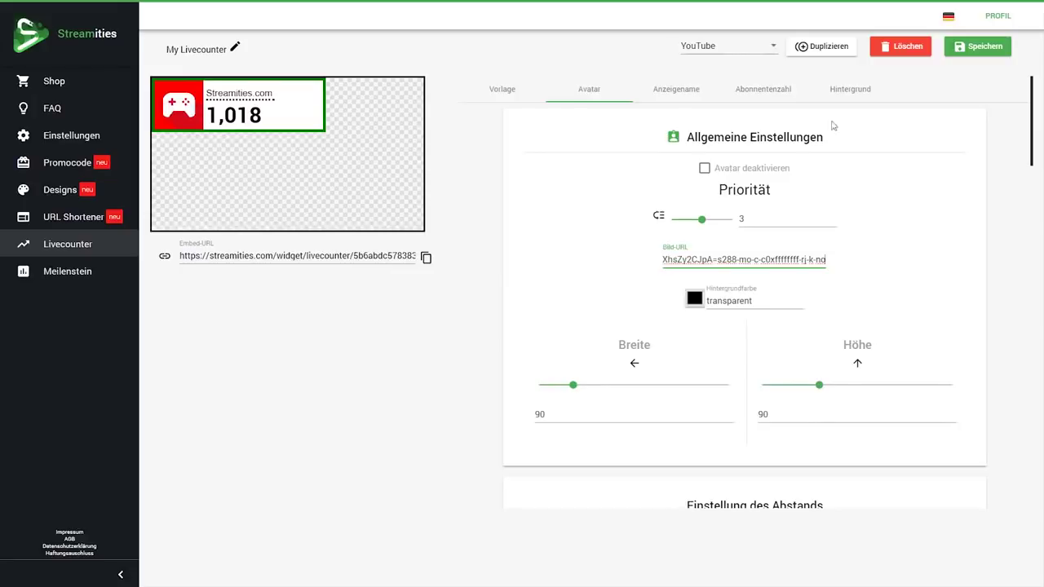
Set the display name to "YouTube Gaming" and widen its area to 132.5 so it fits on one line
left_click(663, 92)
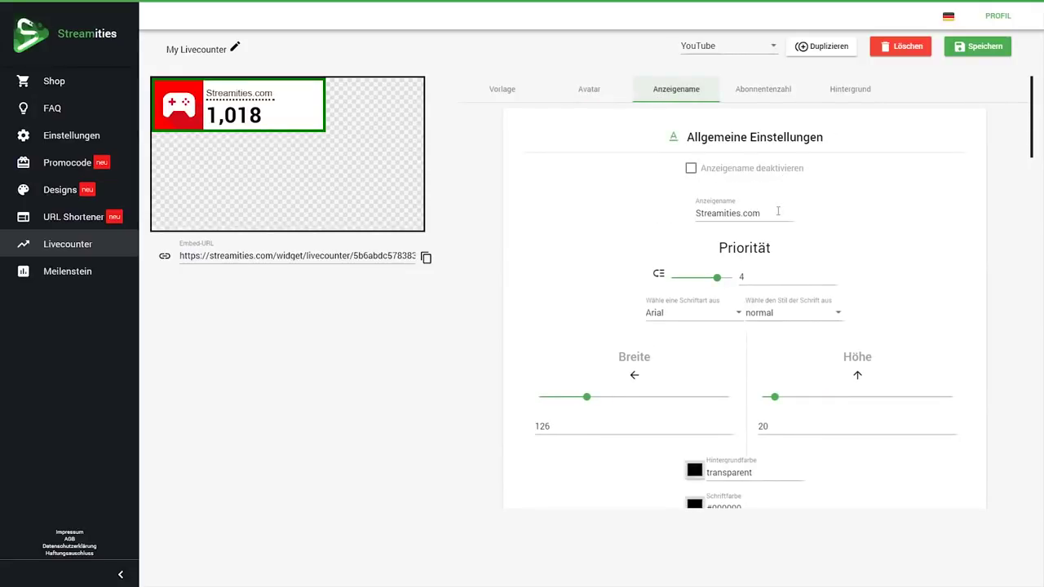
left_click_drag(778, 212, 653, 210)
type("YoouTu")
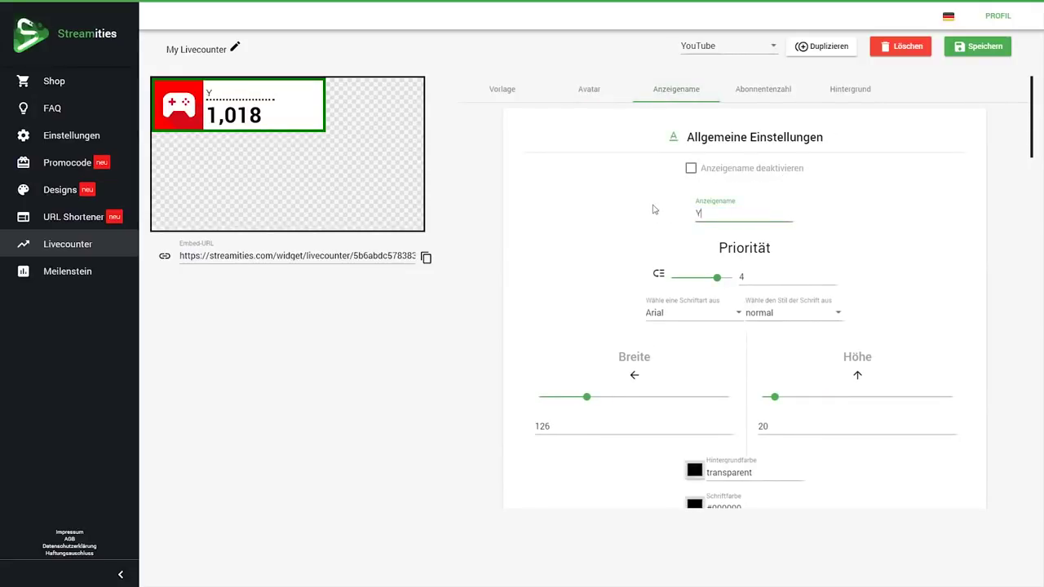
key("BackSpace")
key("BackSpace")
key("BackSpace")
type("Tube Gaming")
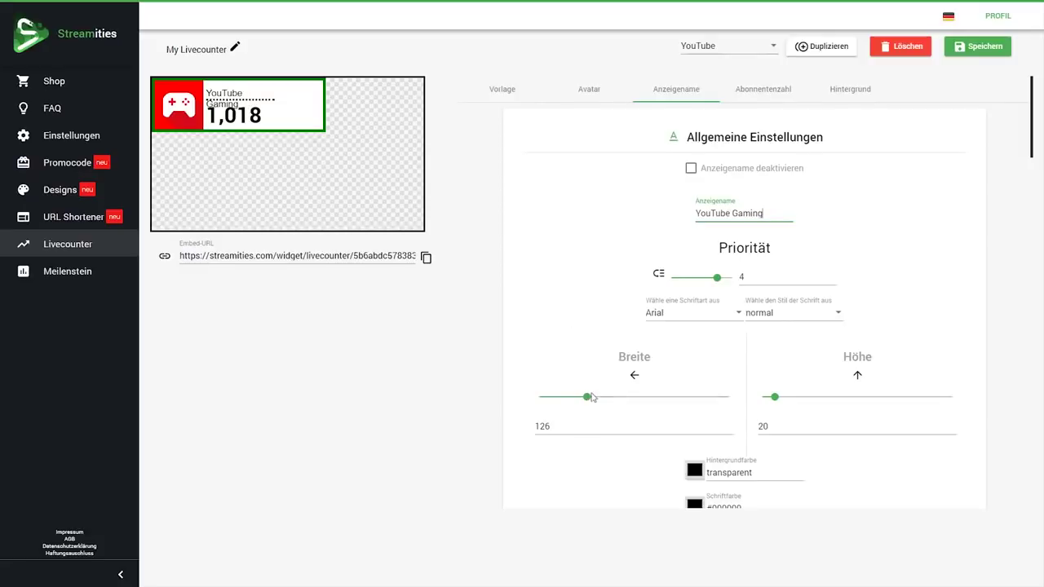
left_click_drag(586, 394, 592, 401)
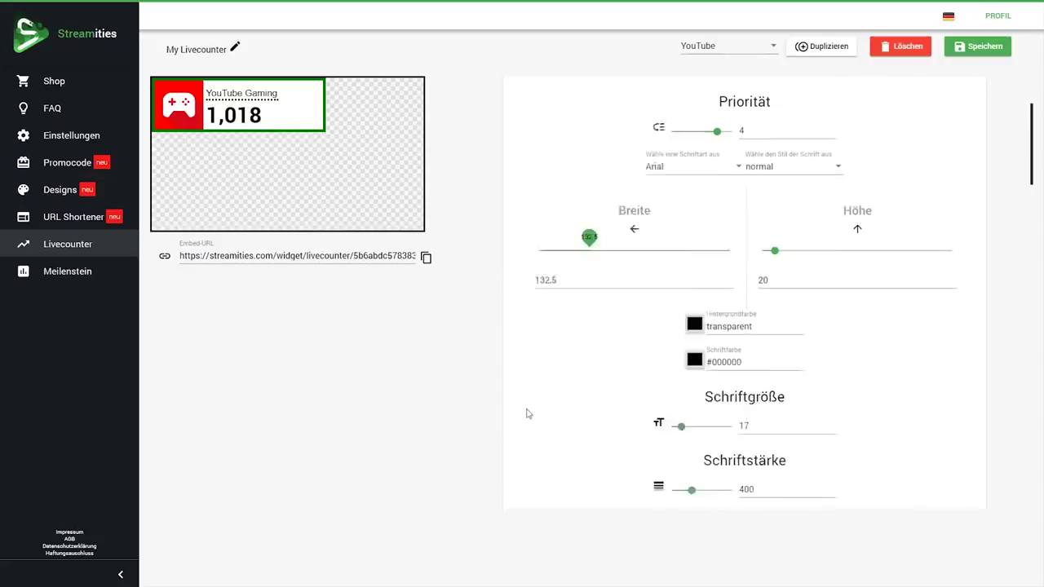
Set the display name's font weight to 700 and its width to 143.5
scroll(527, 413, "down", 3)
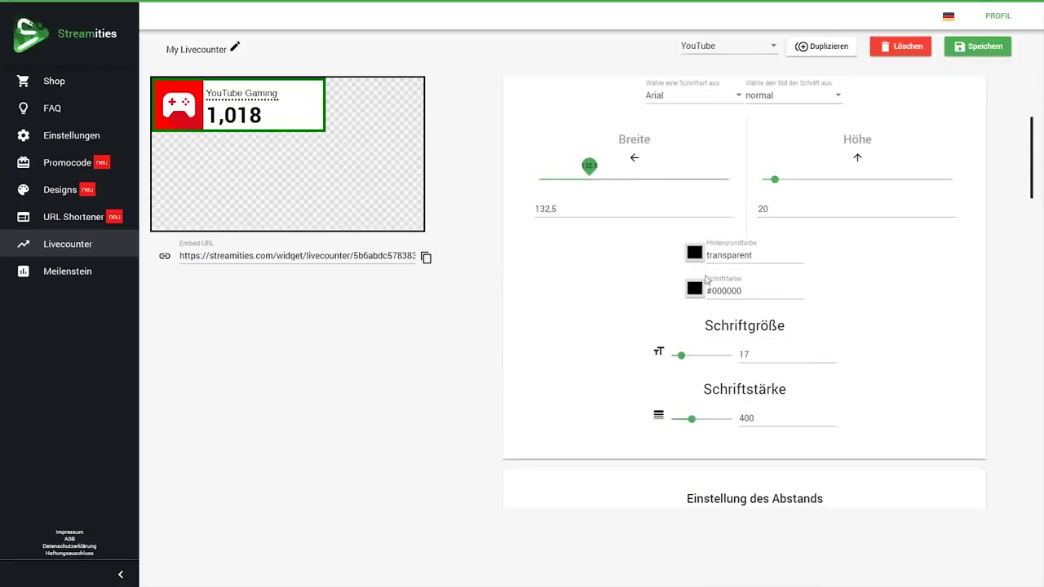
left_click_drag(691, 418, 709, 424)
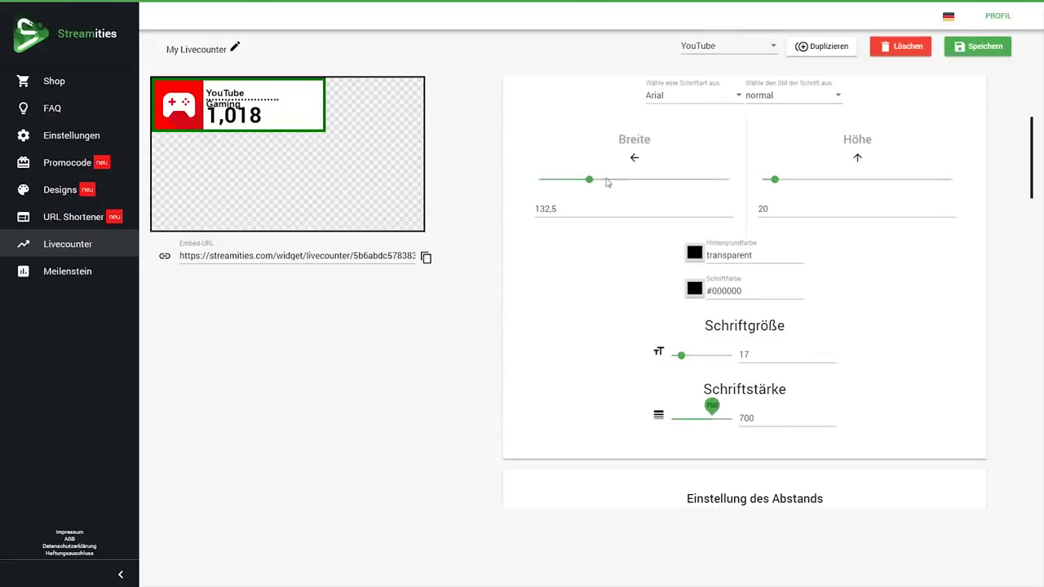
left_click_drag(607, 180, 595, 184)
Change the display name's font to Indie Flower
scroll(527, 355, "up", 3)
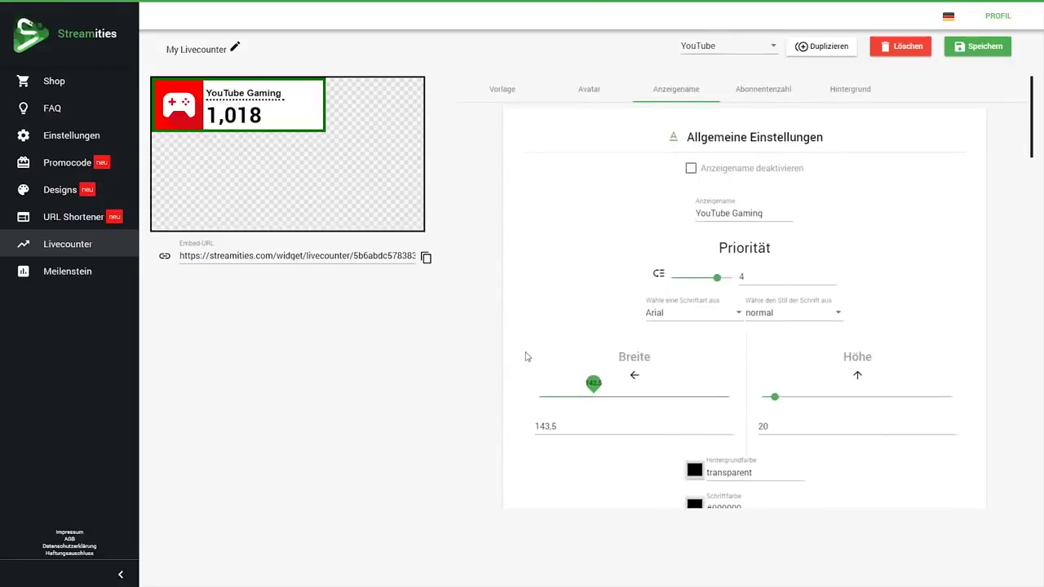
left_click(653, 318)
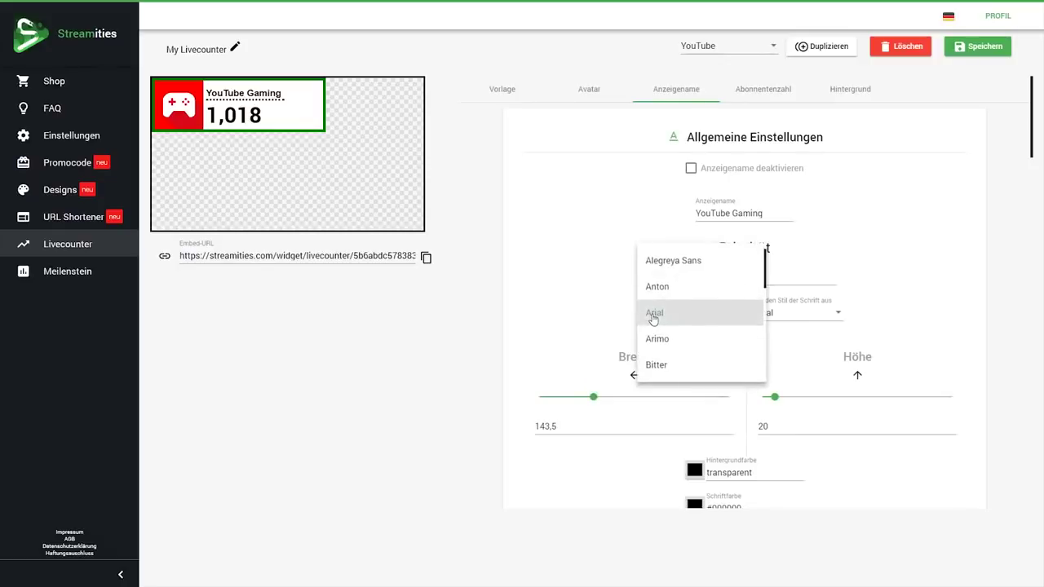
scroll(668, 335, "down", 3)
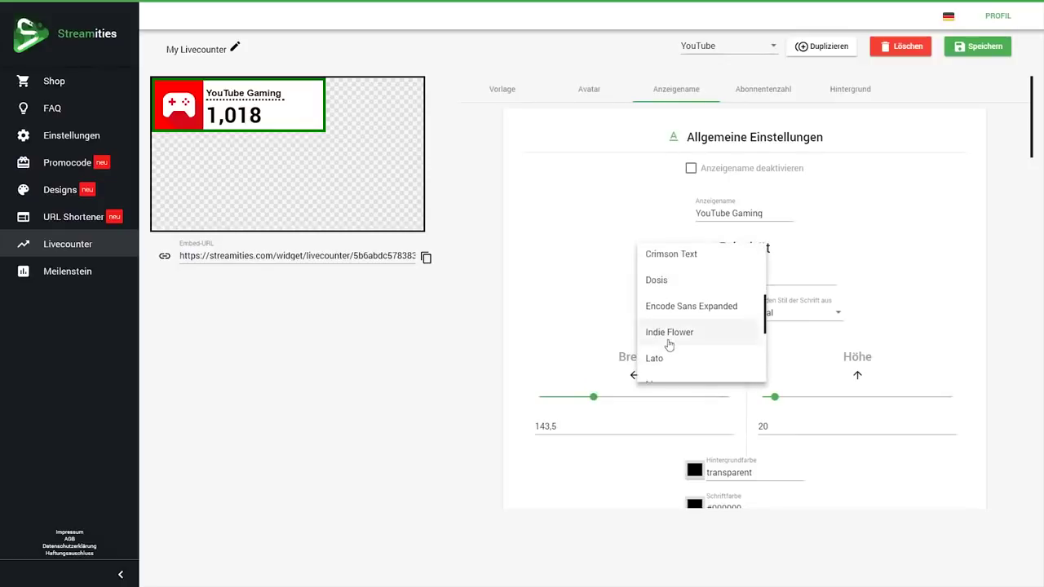
left_click(669, 332)
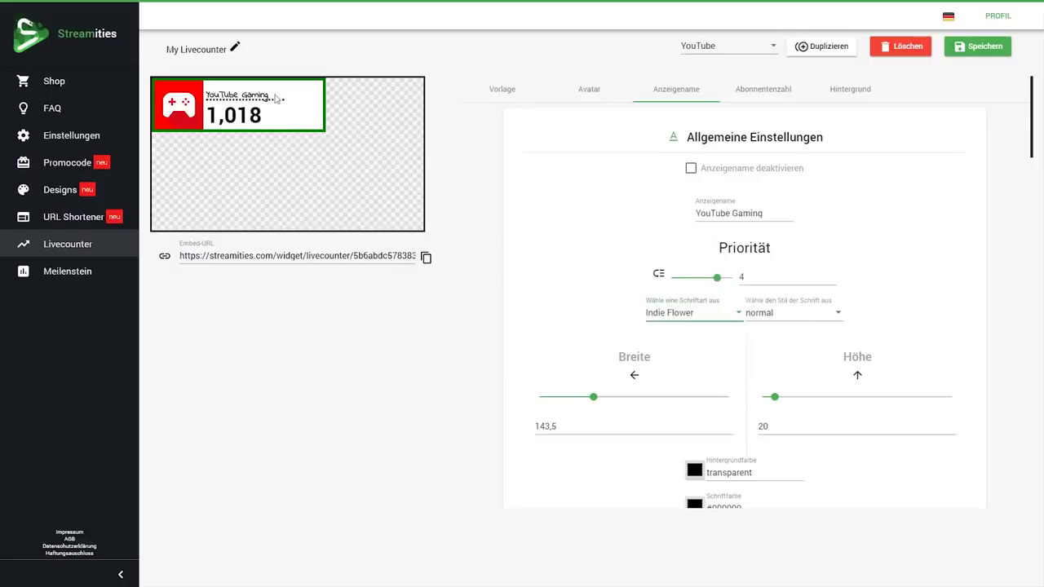
left_click_drag(275, 98, 197, 98)
Try the dashed and solid styles for the display name's bottom border, finally setting it to double (doppelt)
scroll(522, 350, "down", 6)
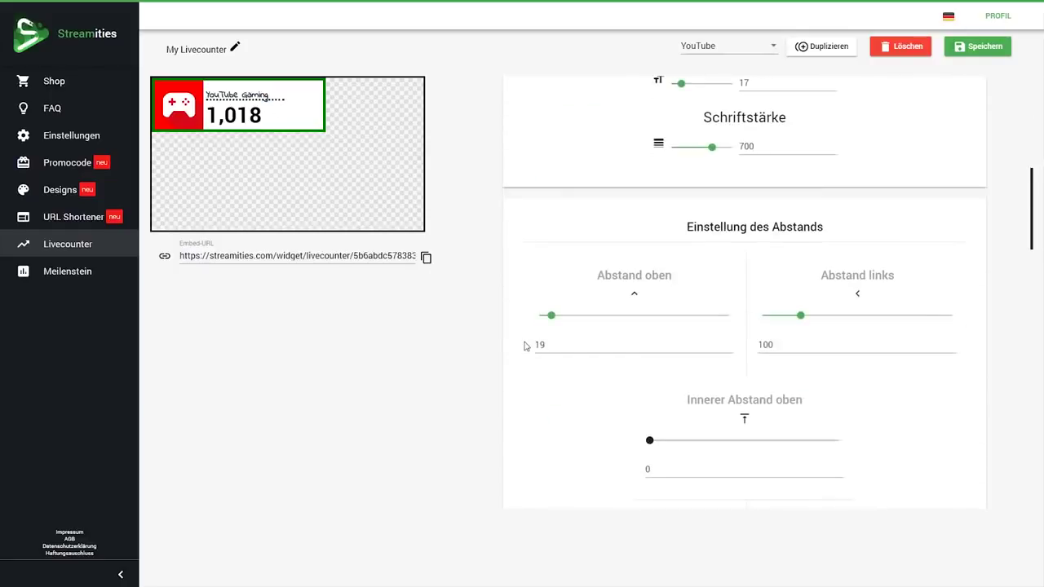
scroll(524, 346, "down", 7)
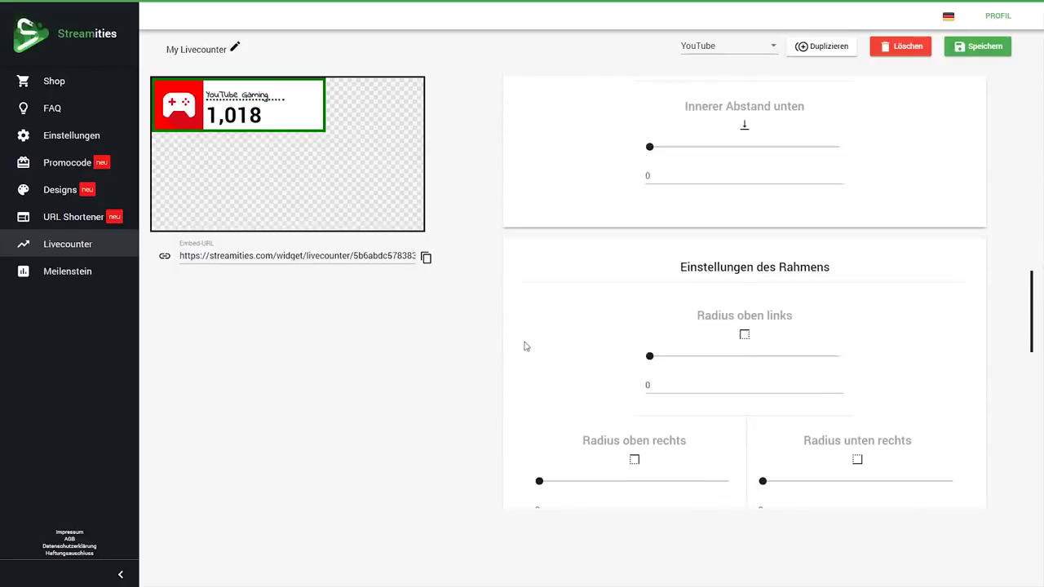
scroll(526, 346, "down", 8)
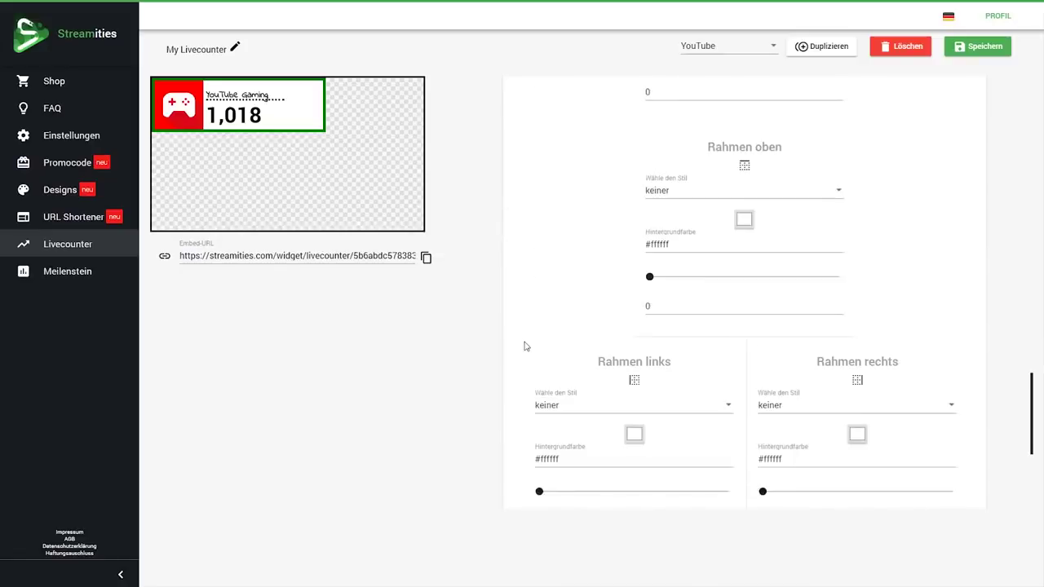
scroll(530, 346, "down", 3)
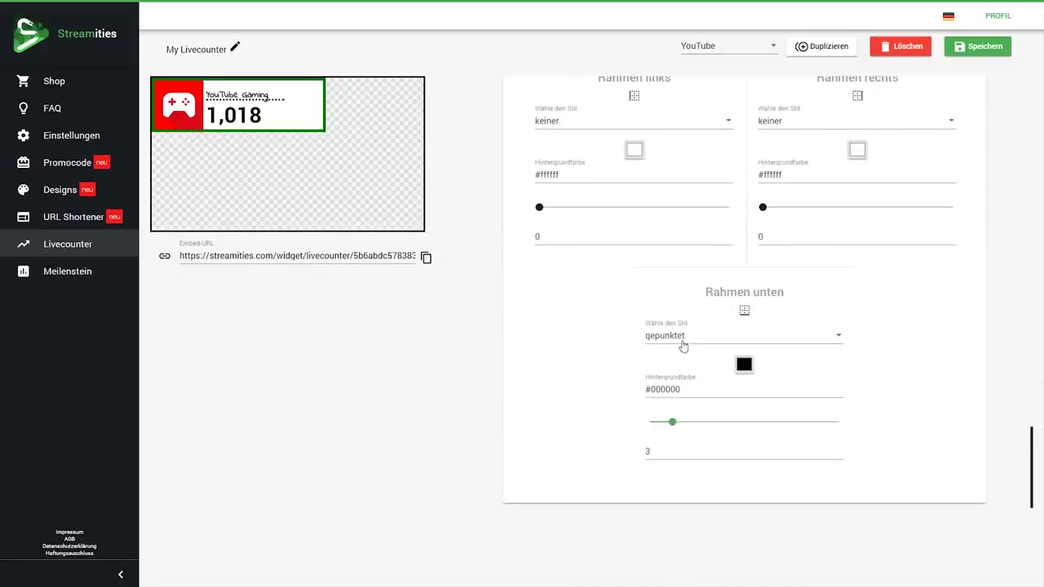
left_click(683, 346)
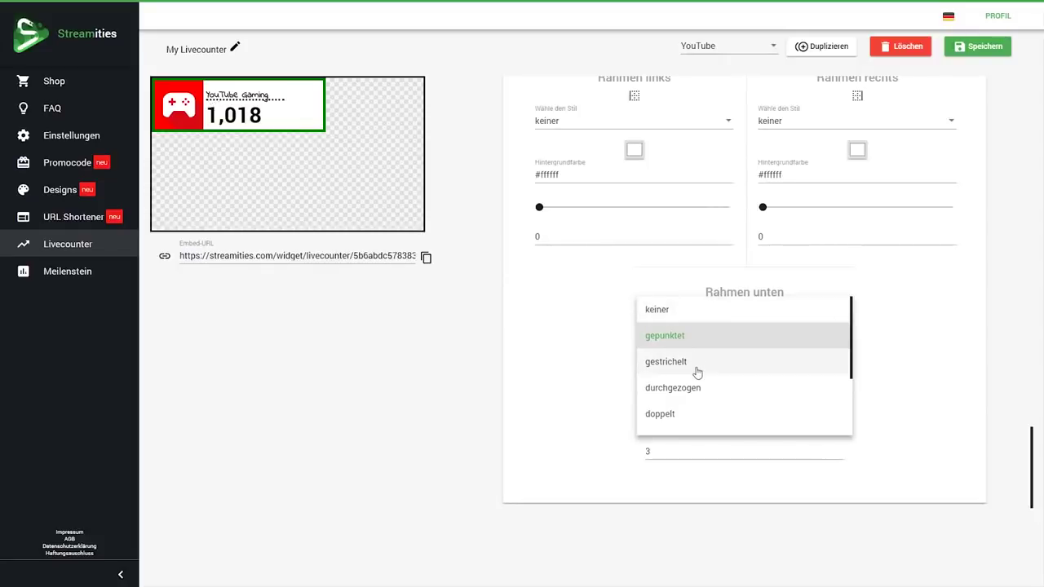
left_click(665, 362)
left_click(699, 339)
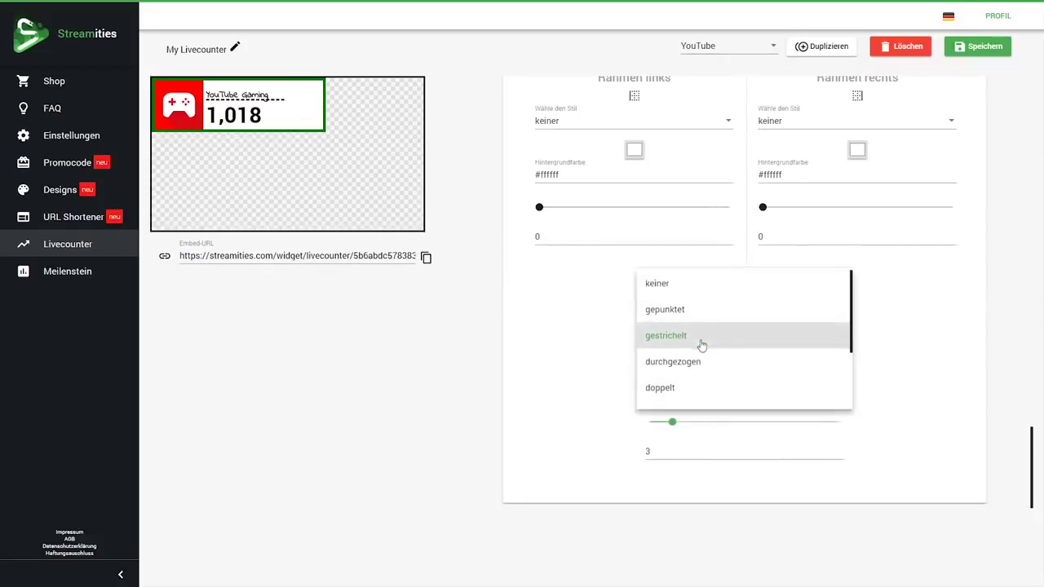
left_click(690, 362)
left_click(682, 341)
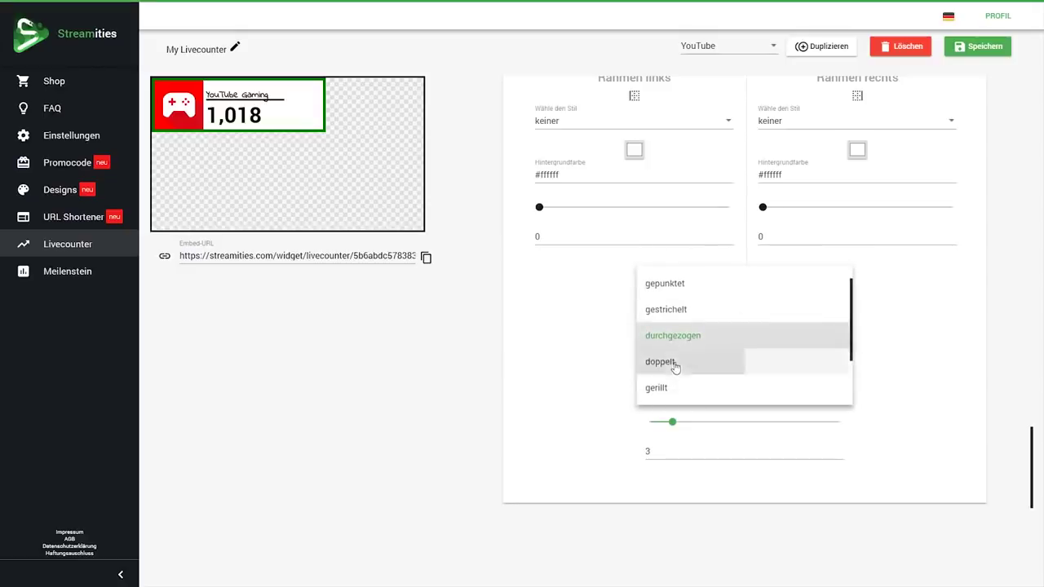
left_click(676, 361)
Set the display name's font colour to the muted pink #b1476c
scroll(676, 366, "up", 10)
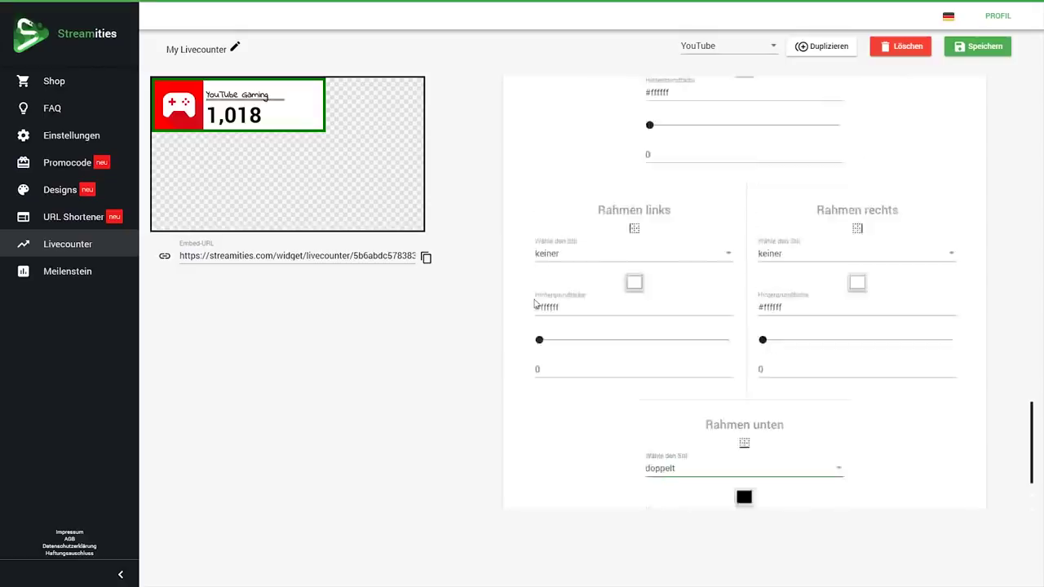
scroll(511, 292, "up", 5)
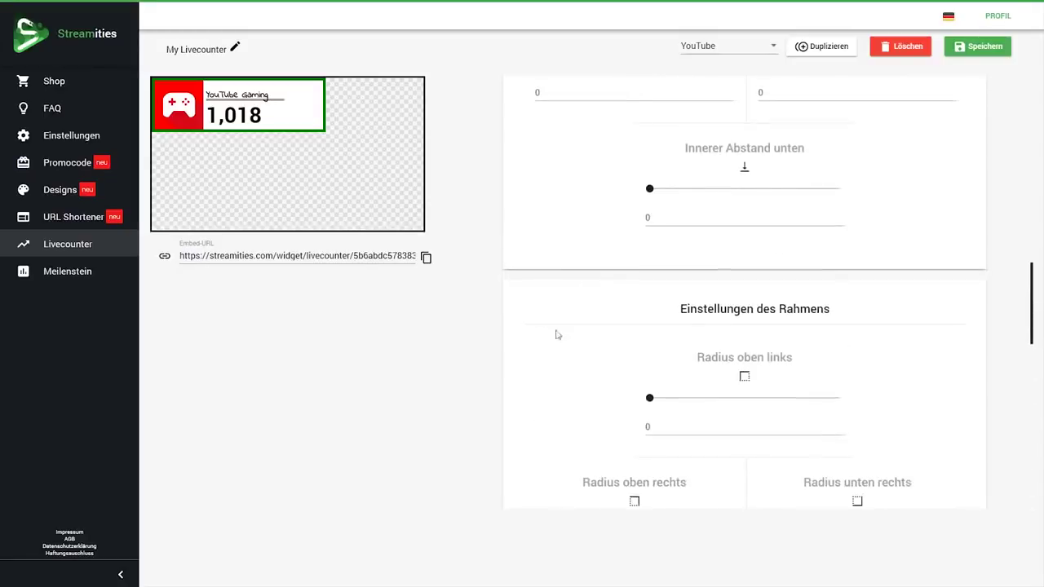
scroll(576, 344, "up", 8)
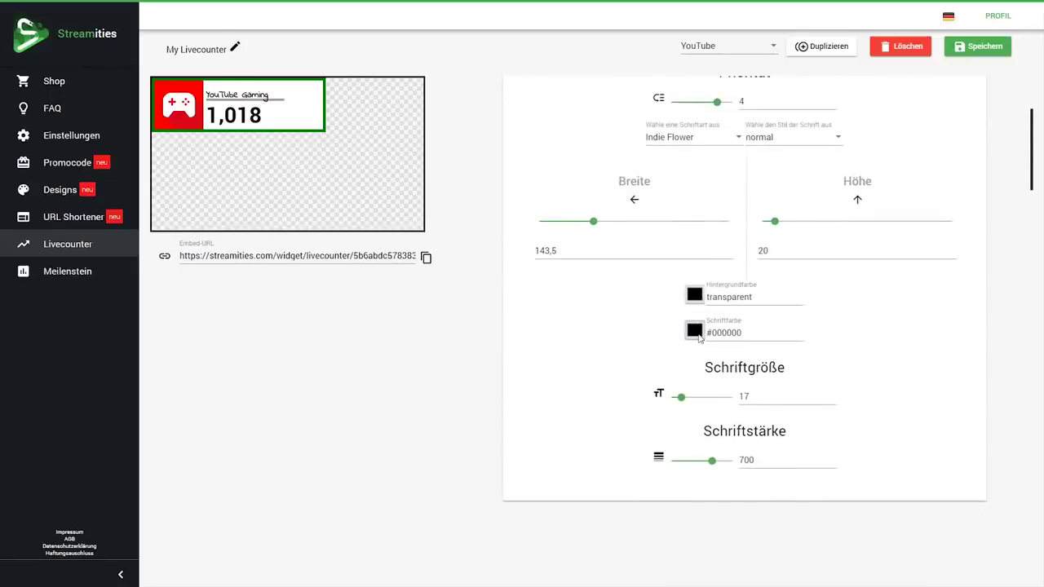
left_click(694, 331)
left_click(218, 79)
left_click(234, 72)
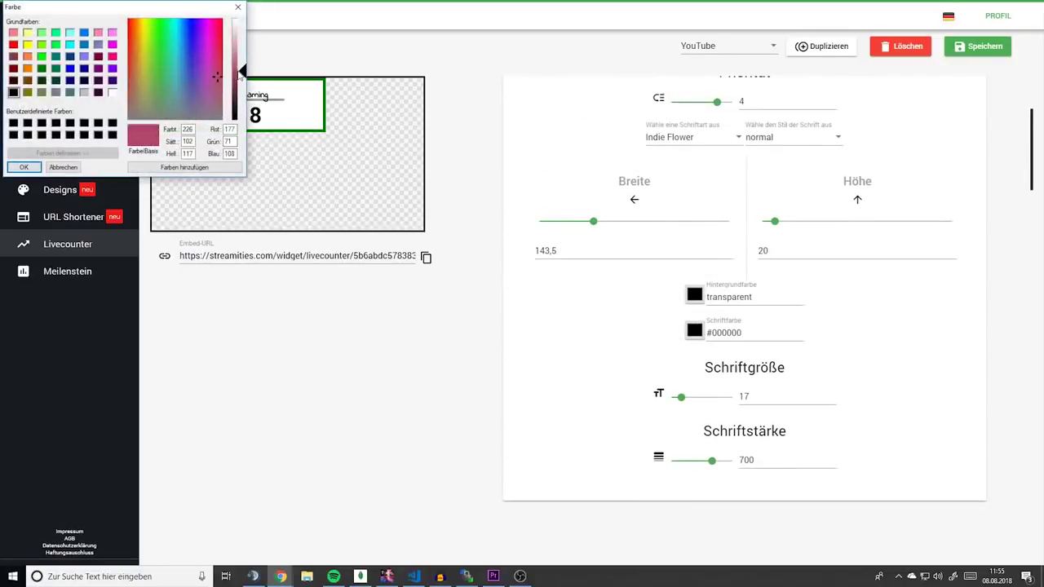
left_click(24, 167)
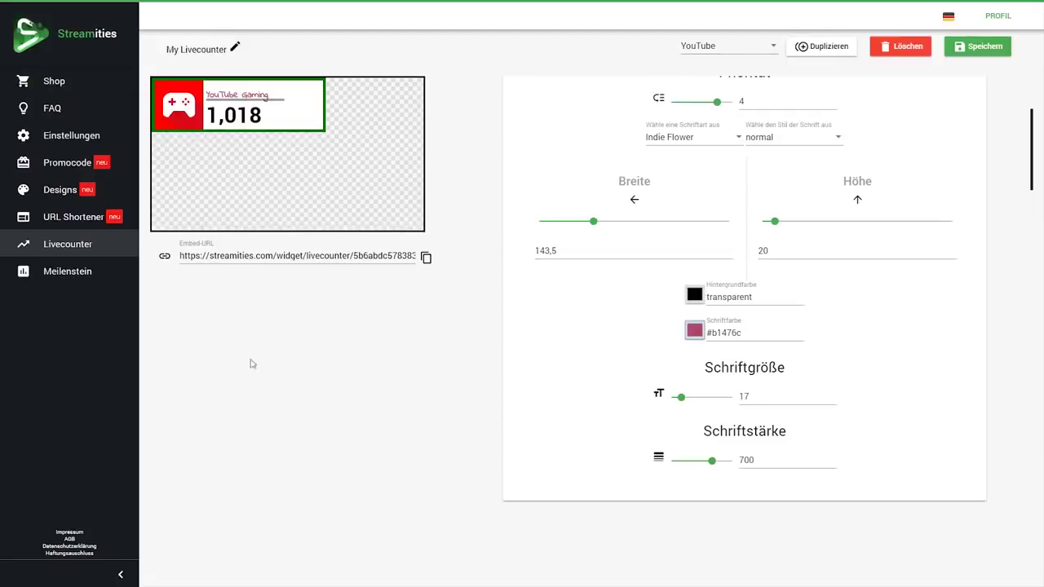
Try Oswald as the subscriber count's font, finally setting it to Indie Flower
scroll(539, 352, "up", 3)
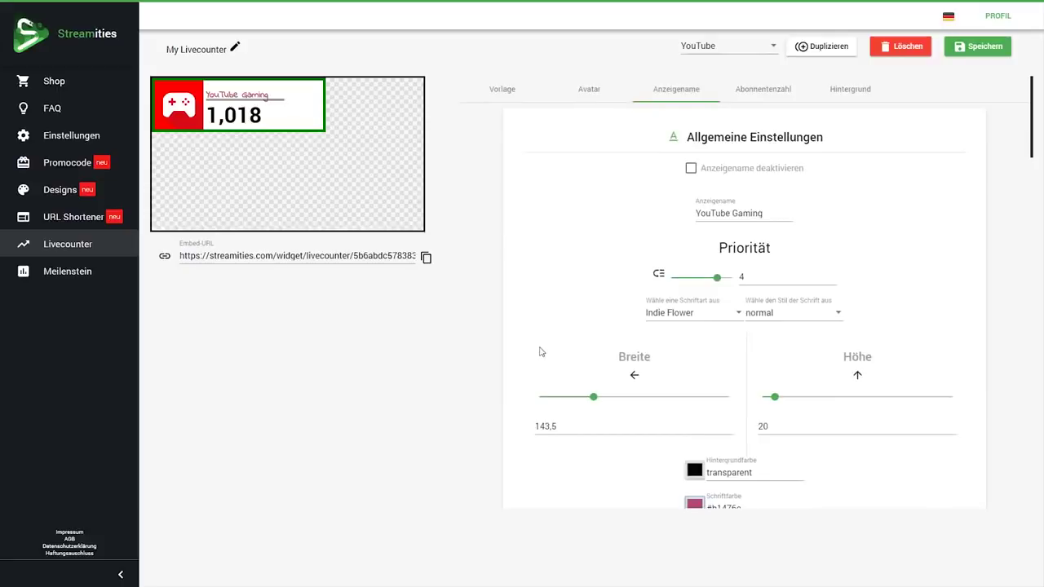
left_click(761, 91)
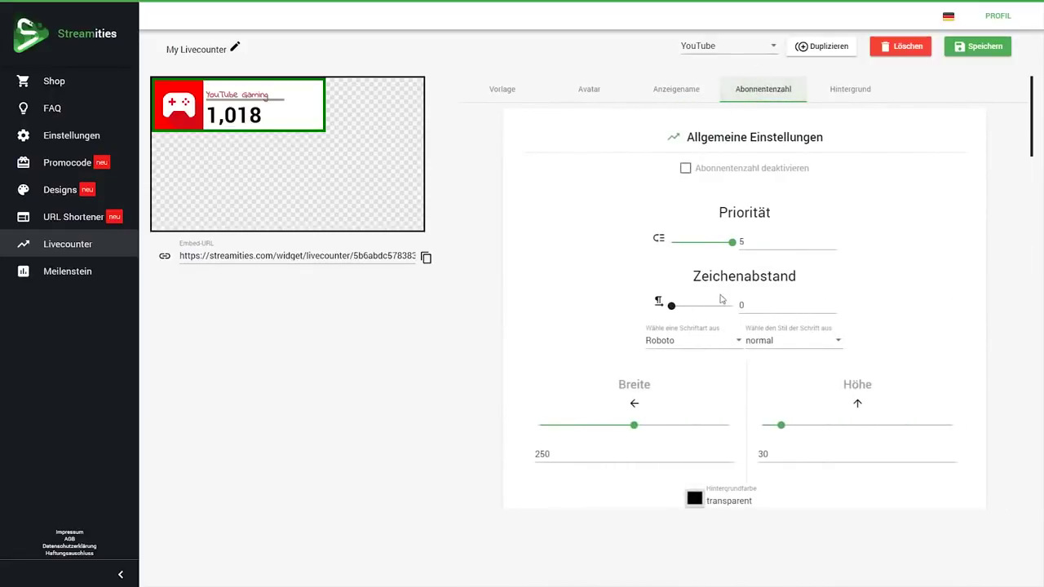
left_click(686, 341)
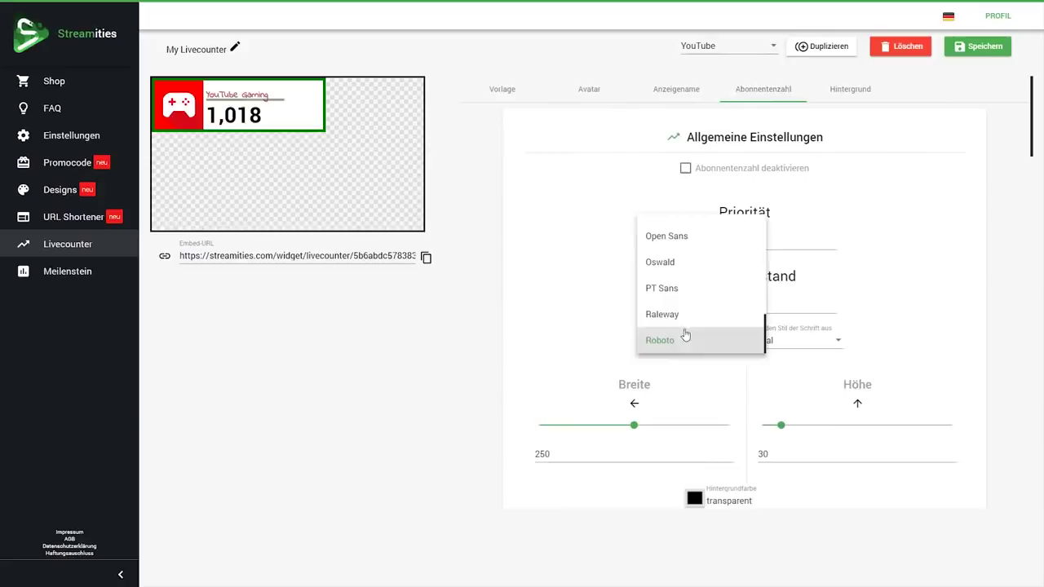
left_click(678, 261)
left_click(677, 342)
scroll(677, 345, "up", 3)
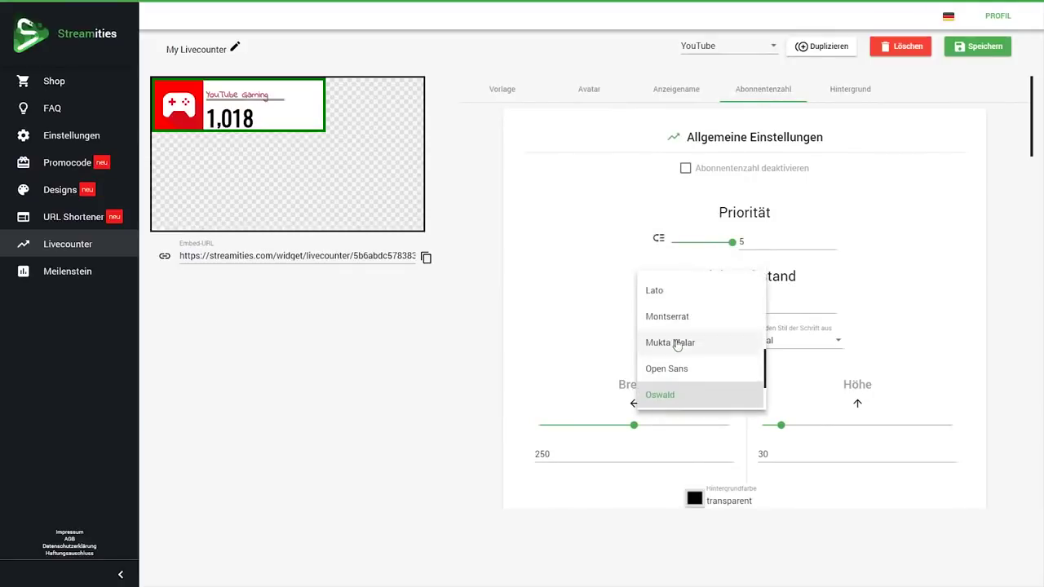
left_click(677, 320)
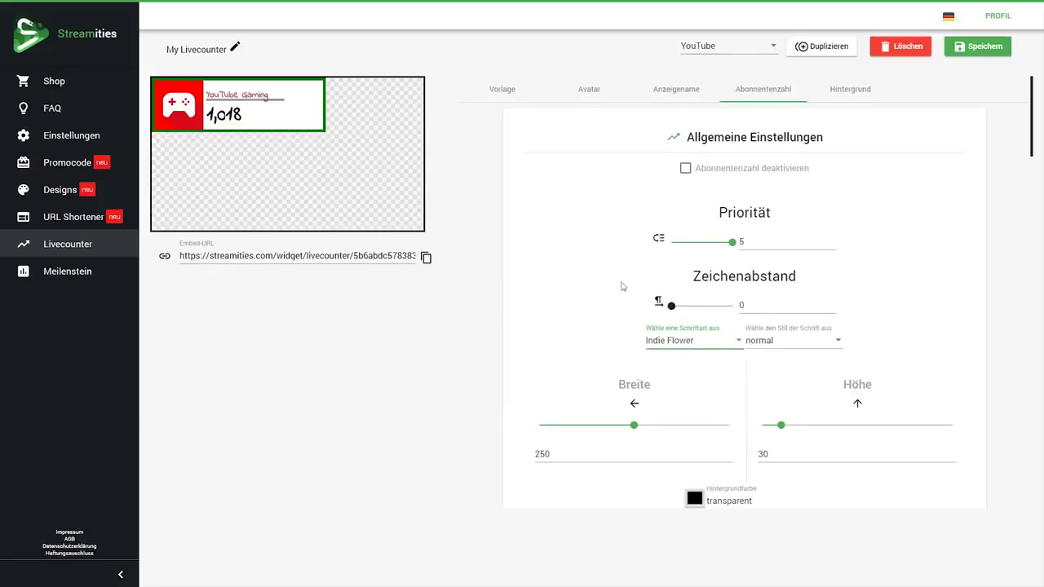
Set the subscriber count's letter spacing to 3.5 and its font size to 43
left_click(675, 306)
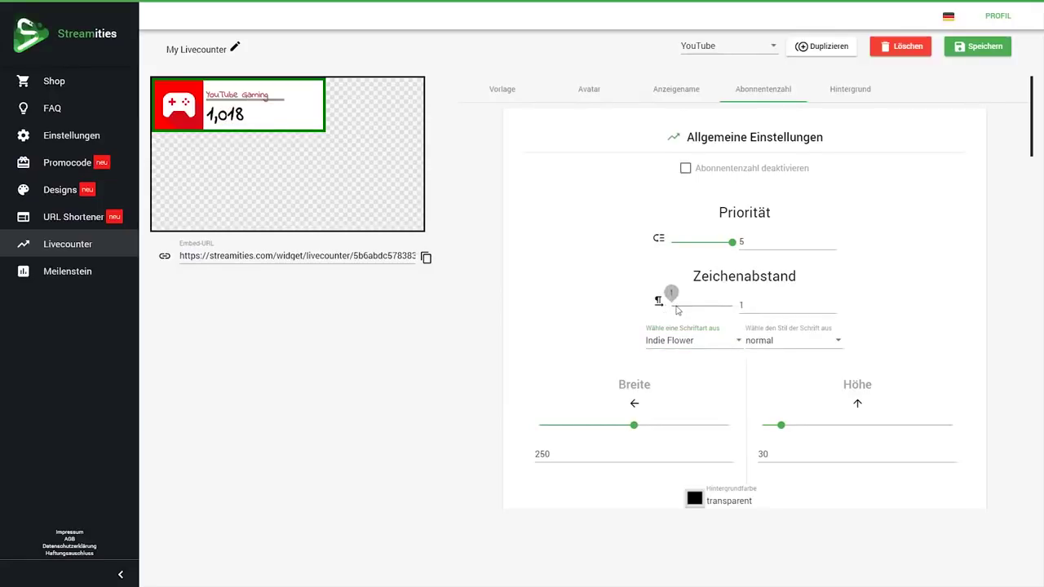
left_click_drag(677, 310, 688, 310)
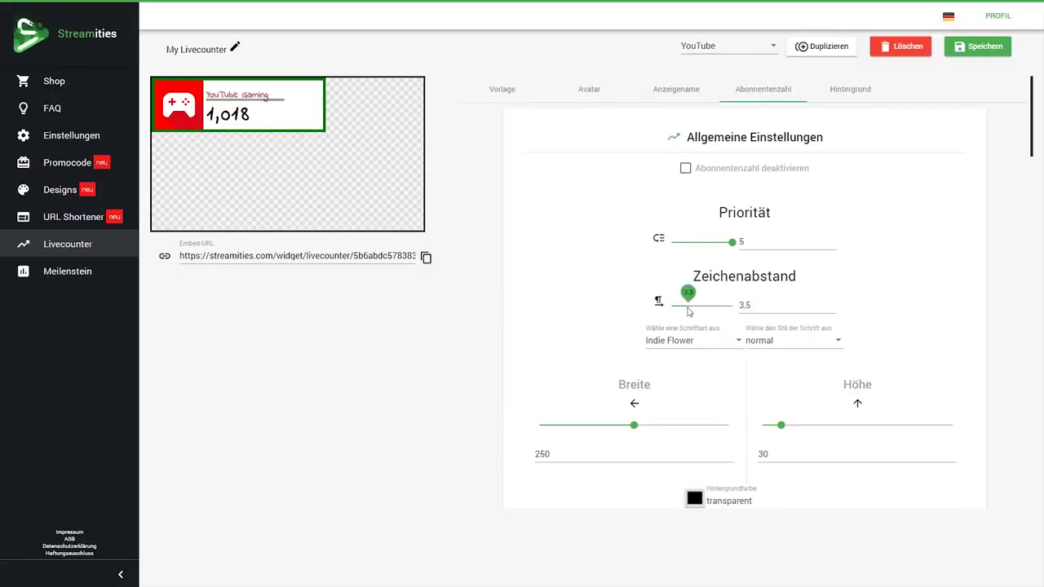
scroll(657, 347, "down", 3)
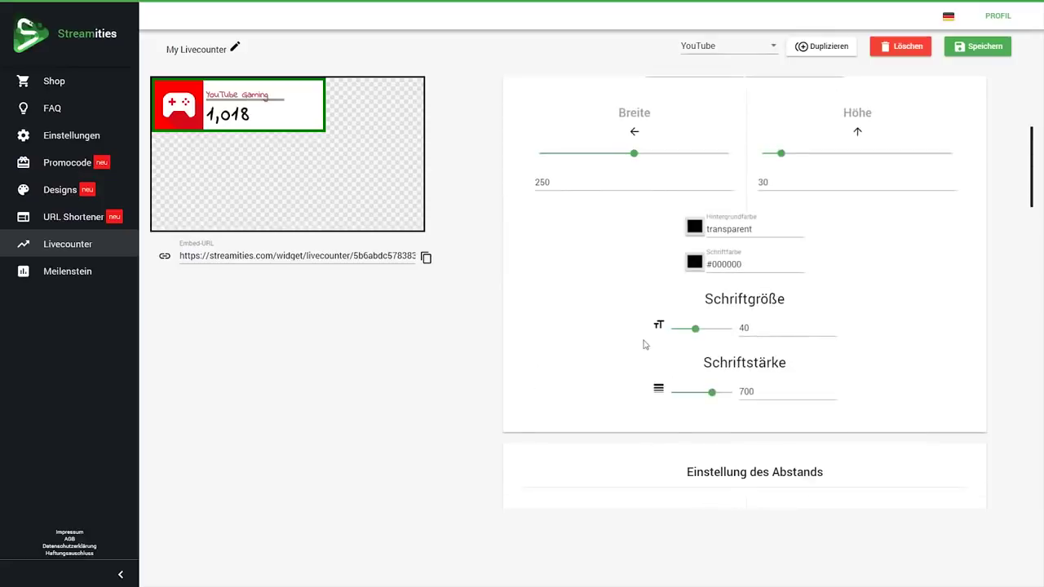
left_click_drag(698, 329, 698, 333)
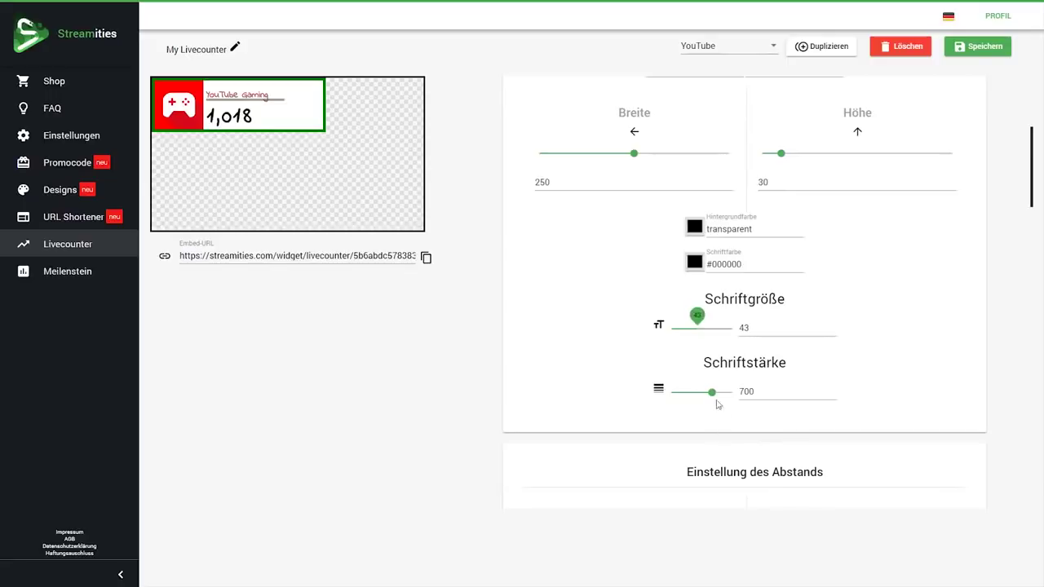
Set the subscriber count's font colour to the bright red #f90013
scroll(653, 406, "up", 2)
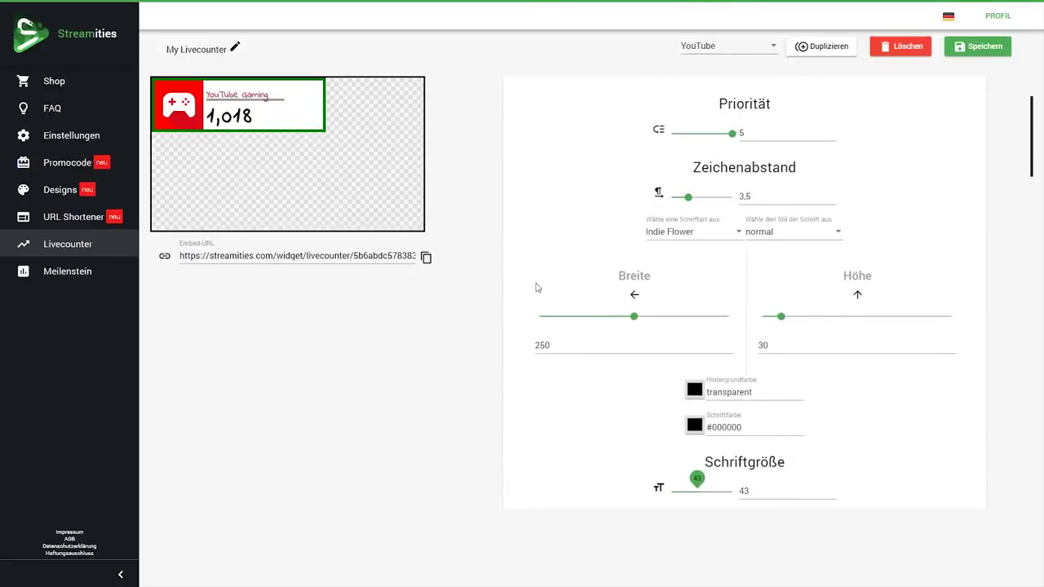
scroll(542, 282, "down", 3)
left_click(694, 208)
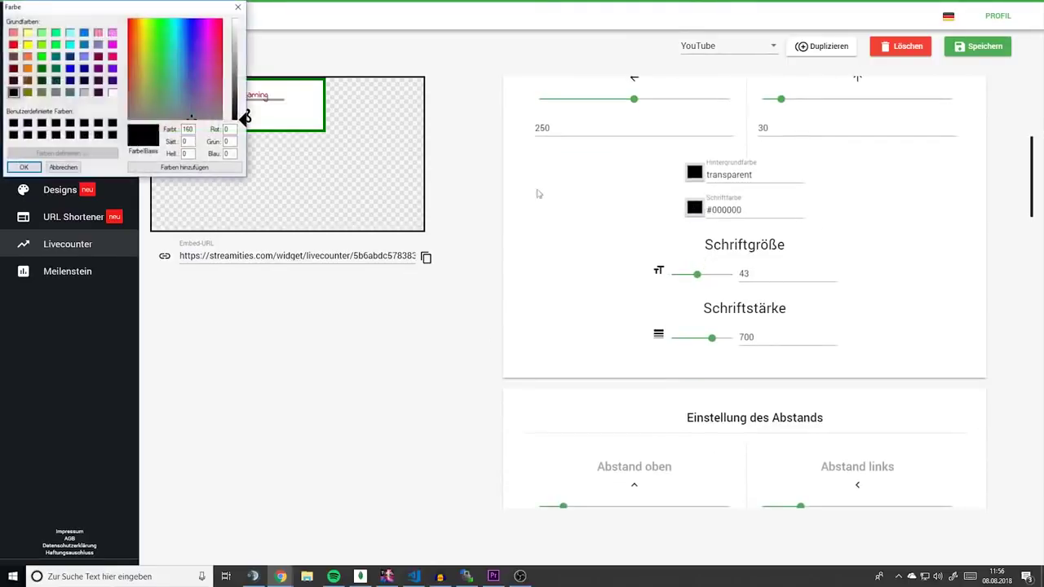
left_click_drag(193, 24, 224, 24)
left_click(241, 71)
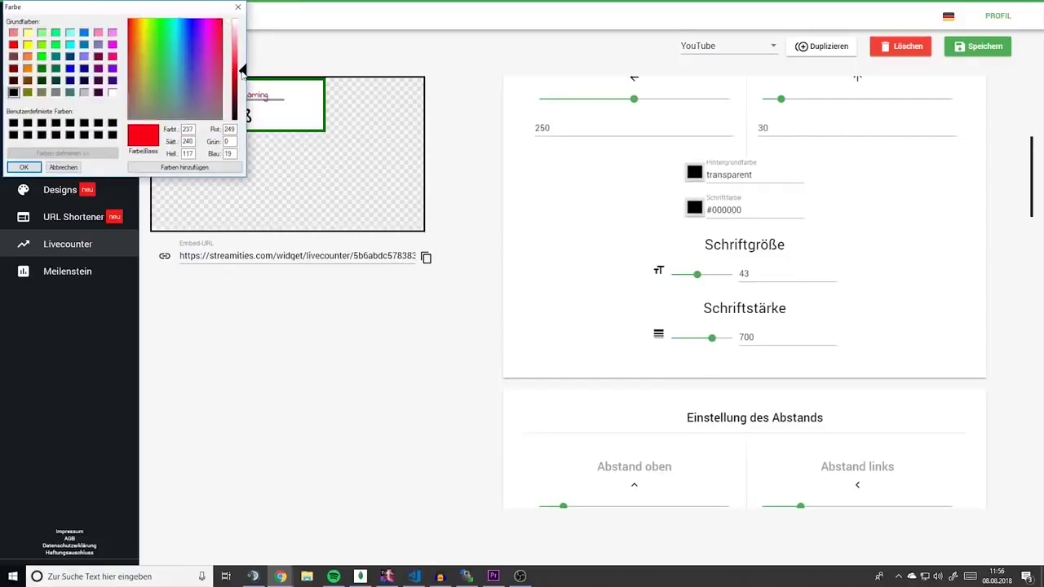
left_click(23, 167)
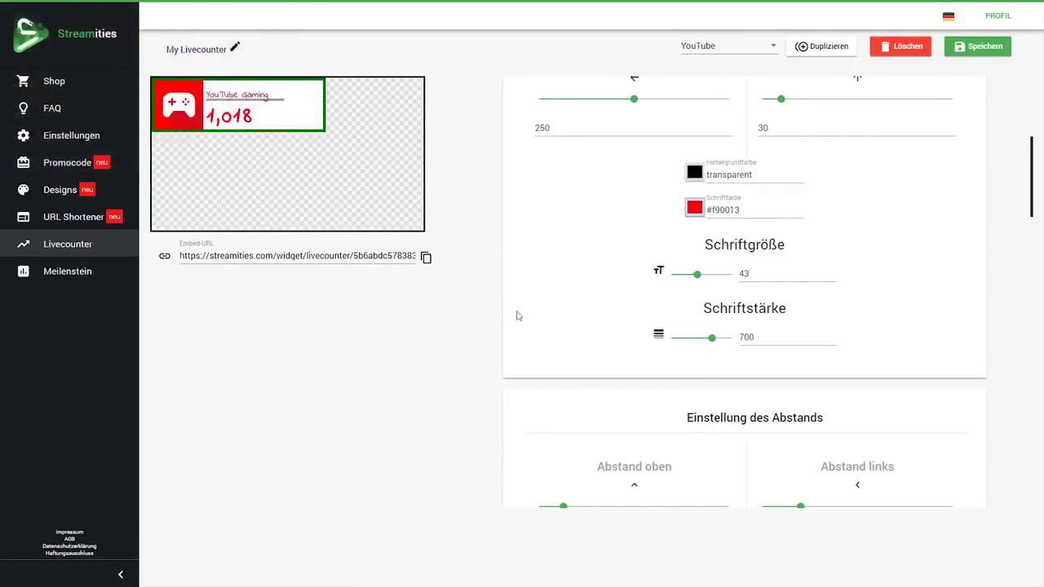
Set the widget background's top border colour to the dark red #6a1517
scroll(539, 318, "up", 4)
scroll(568, 323, "up", 1)
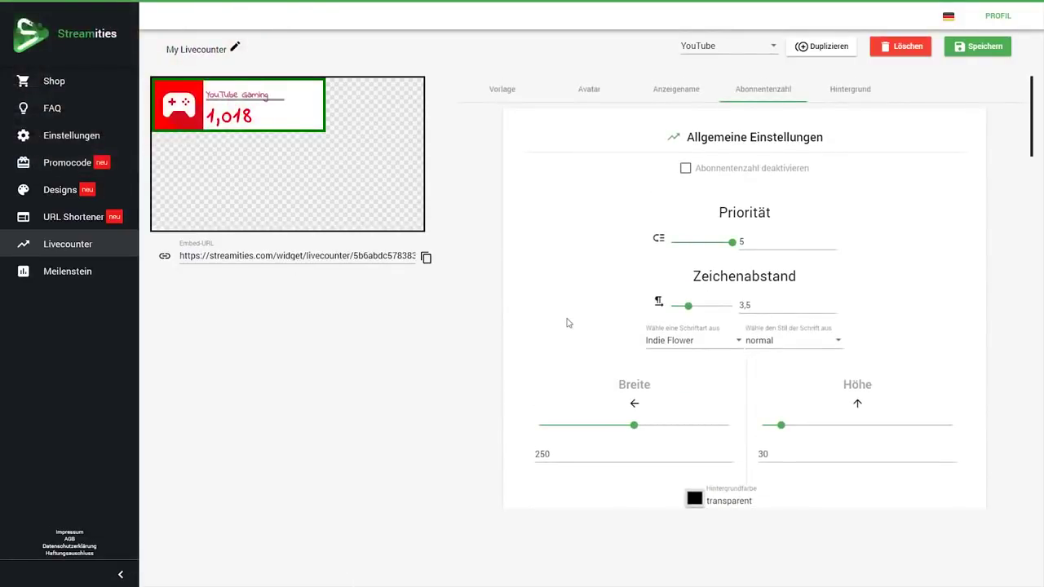
left_click(832, 94)
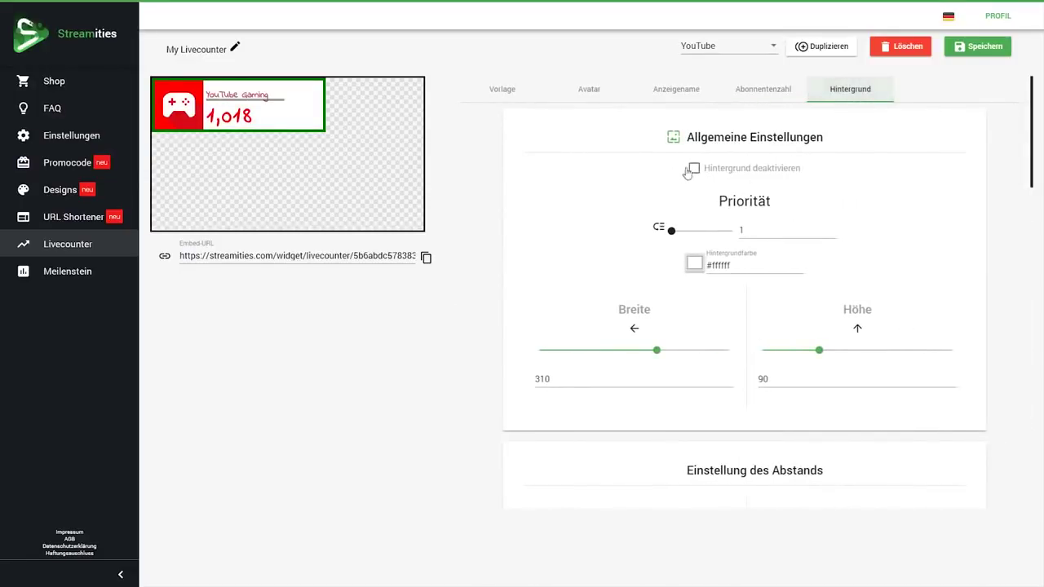
scroll(617, 272, "down", 5)
scroll(618, 264, "down", 5)
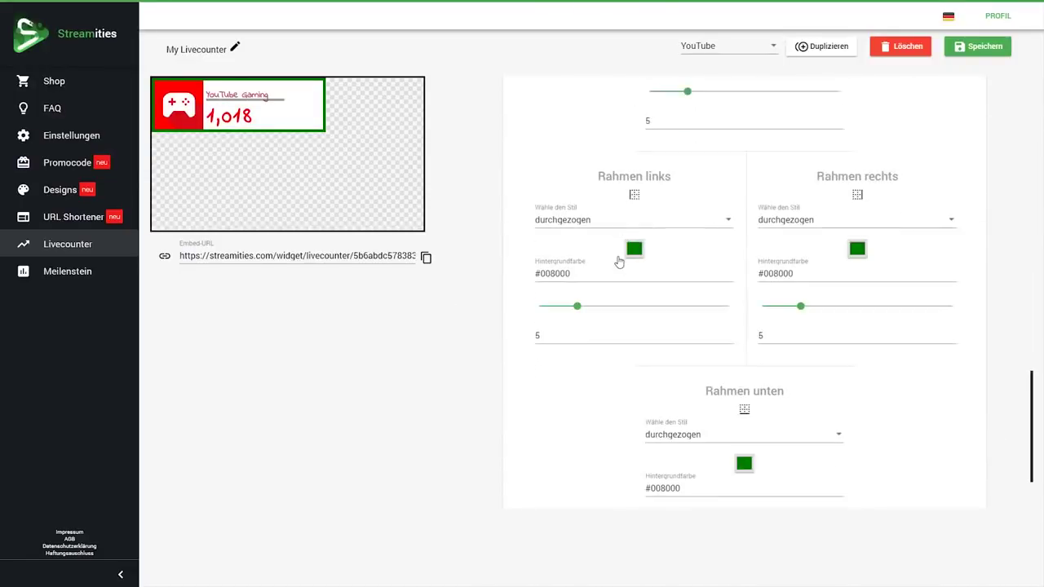
left_click(744, 197)
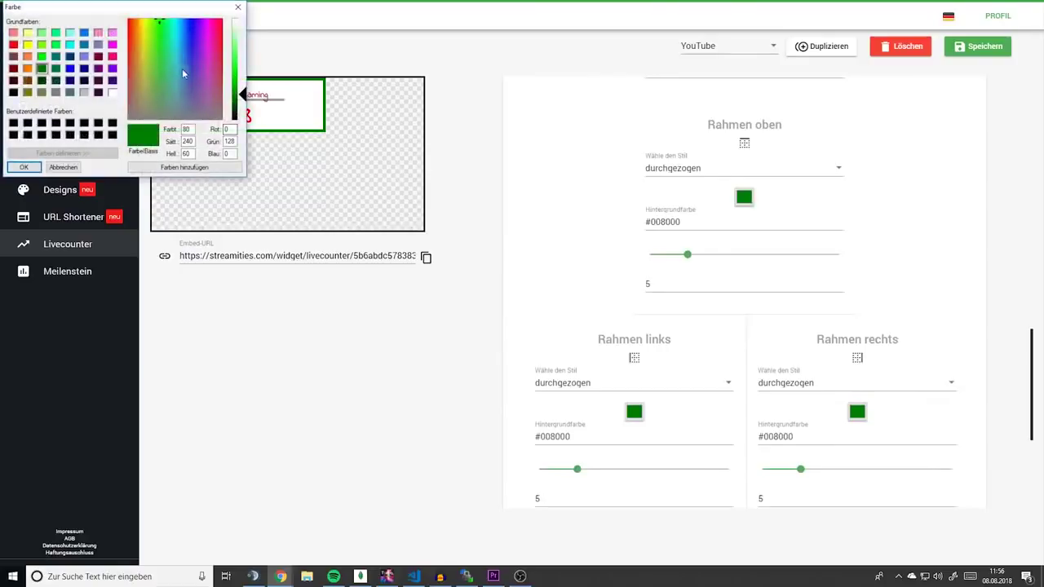
left_click_drag(185, 72, 224, 57)
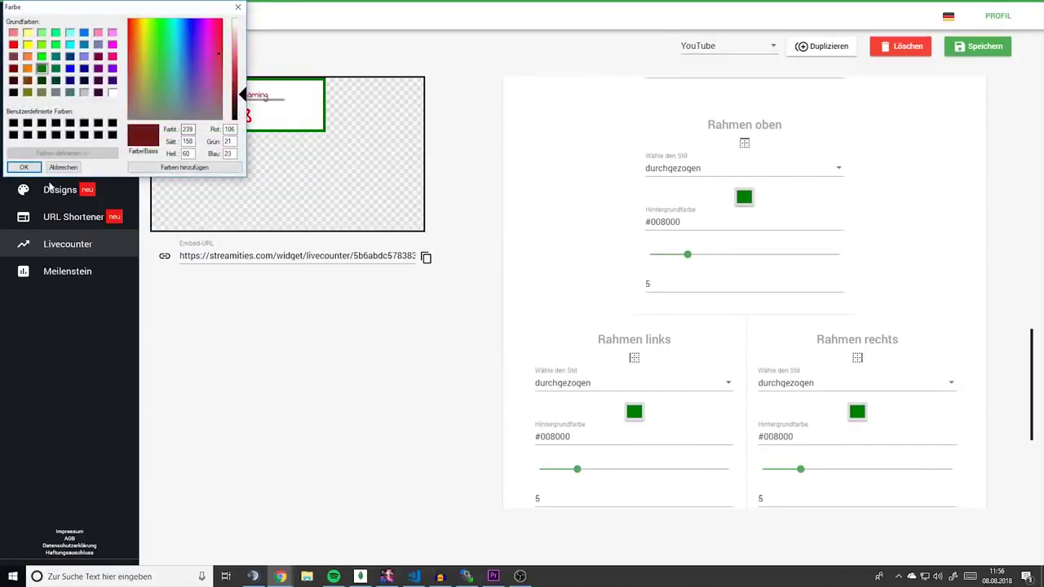
left_click(23, 166)
Set the background's left border colour to the red #cd2327
left_click(634, 412)
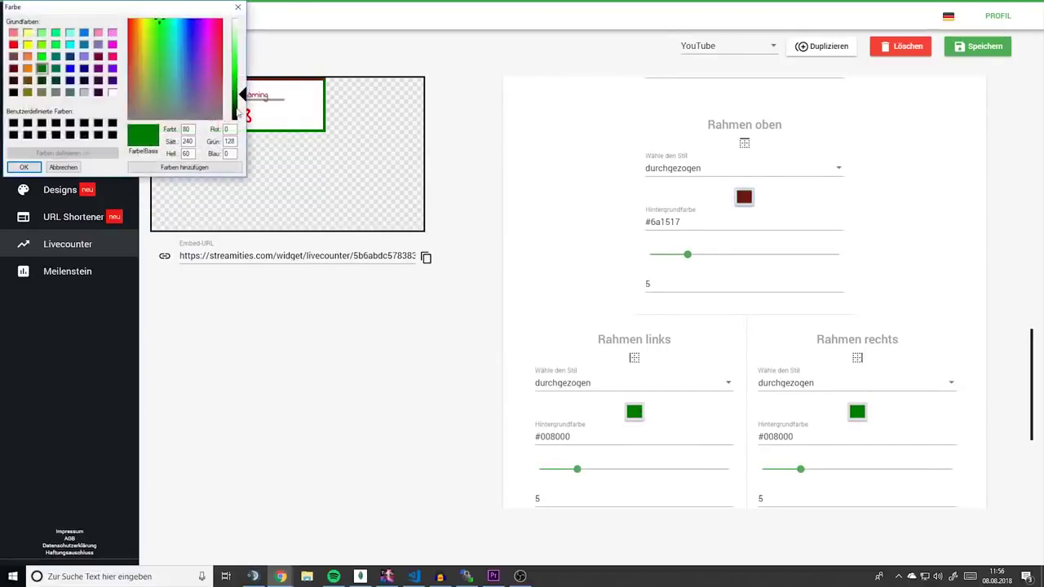
left_click(218, 49)
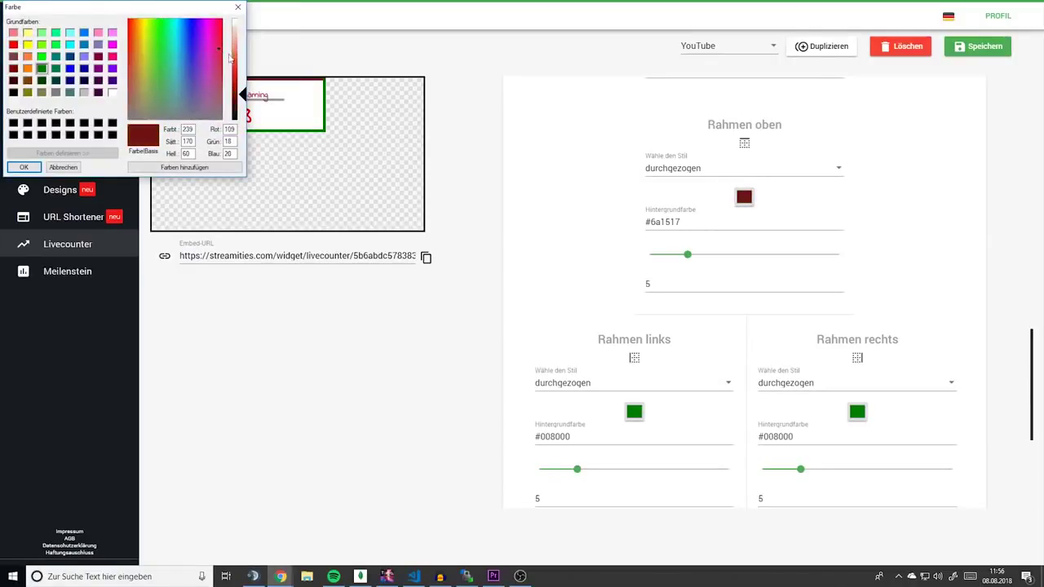
left_click(236, 62)
left_click(237, 73)
left_click(24, 166)
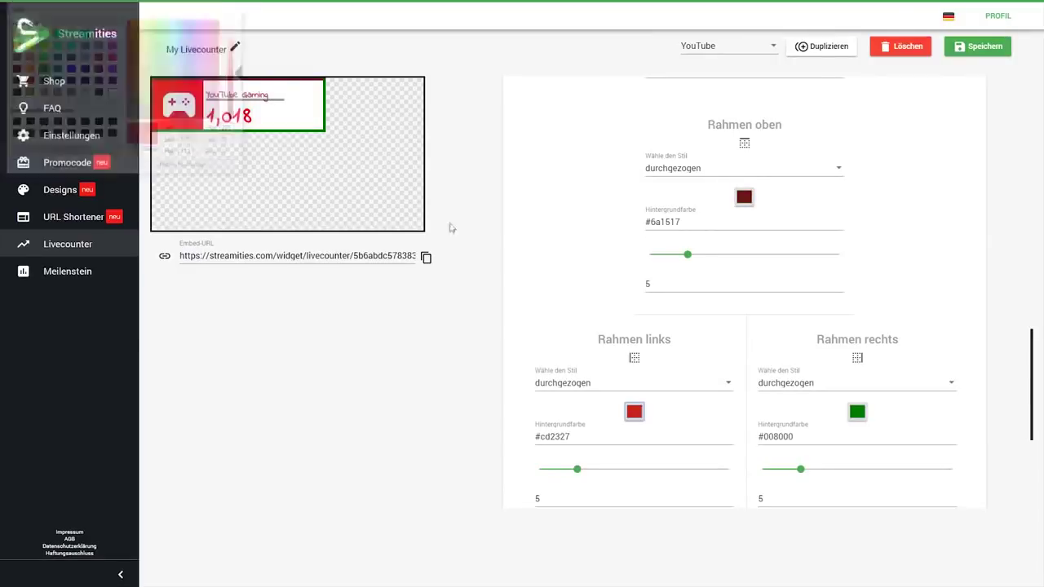
Set the background's right border colour to the light pink #efafb1
left_click(860, 414)
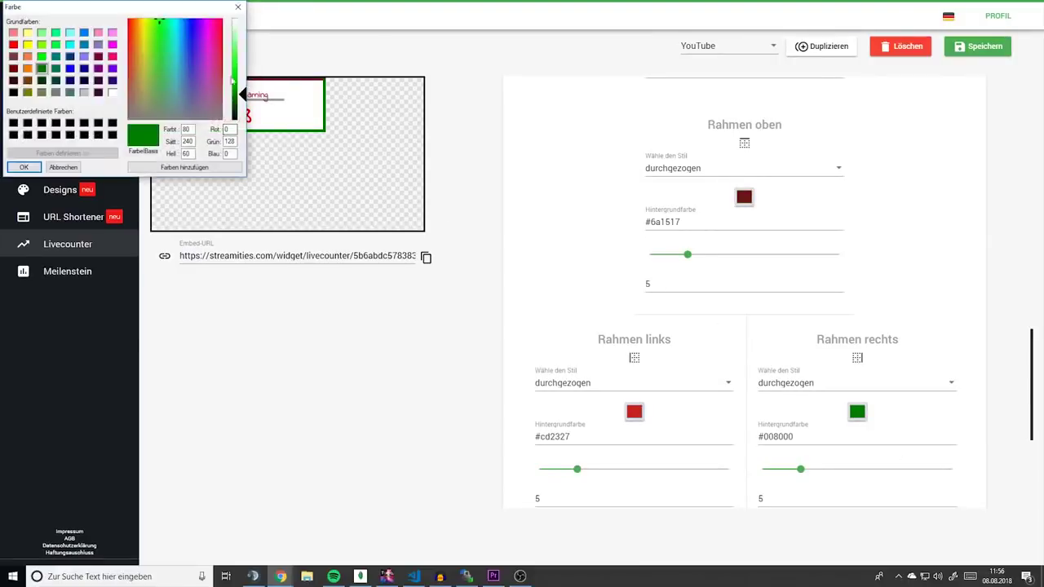
left_click(220, 54)
left_click(238, 41)
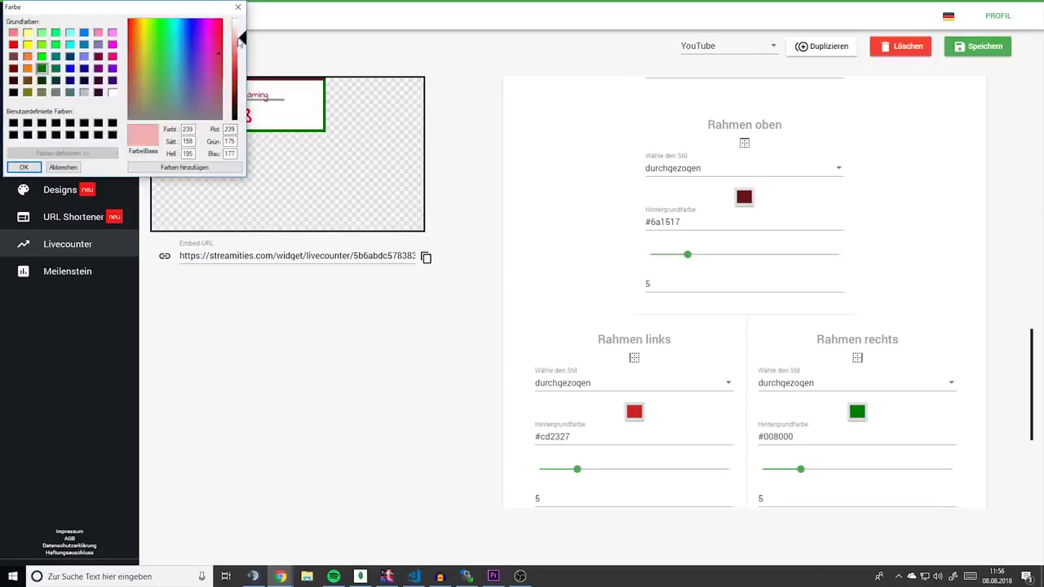
left_click(24, 167)
Set the background's bottom border colour to the soft red with RGB values 215, 87, 90
scroll(744, 292, "down", 2)
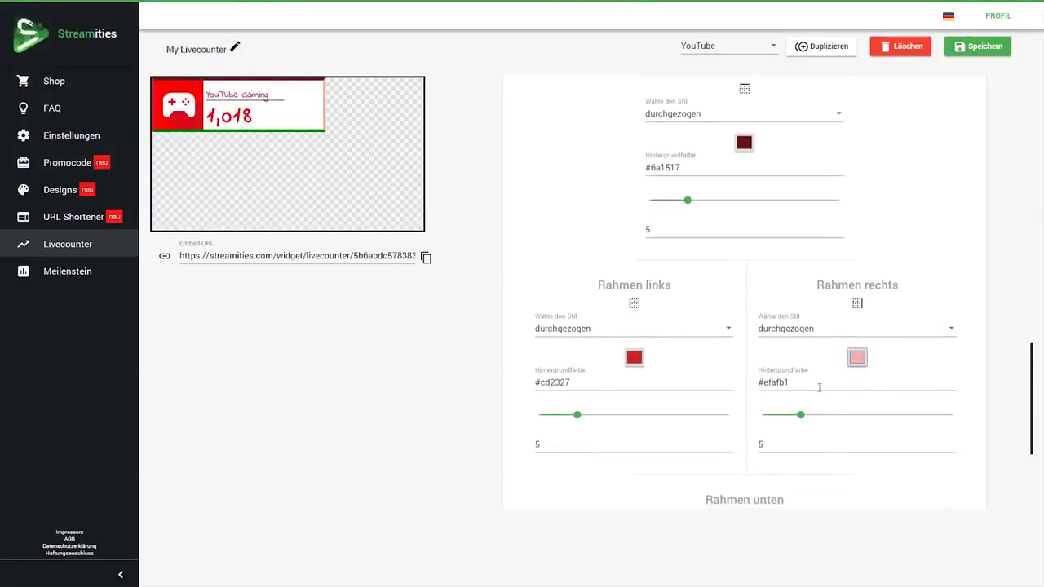
scroll(744, 465, "down", 2)
left_click(744, 364)
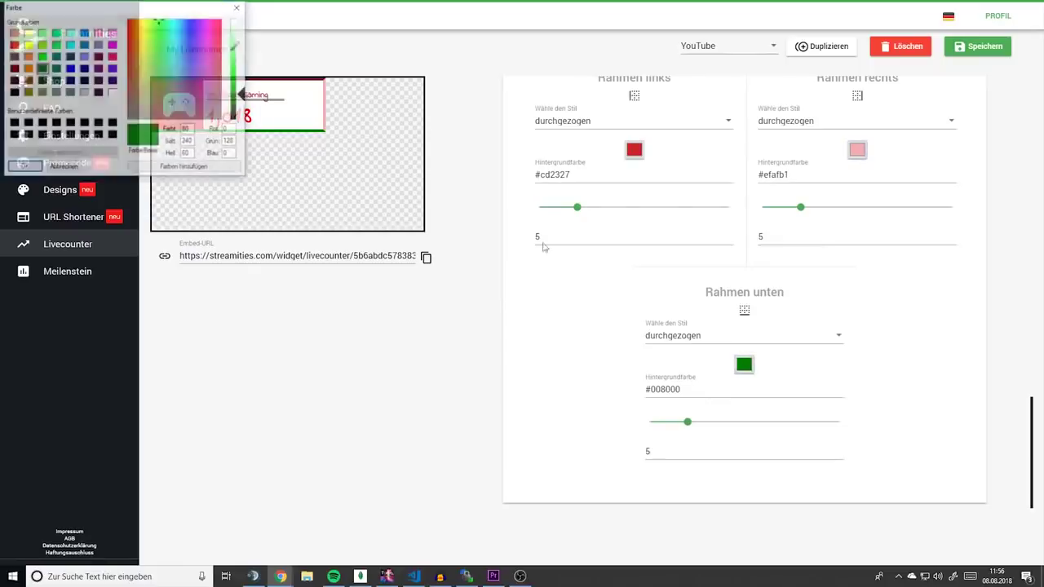
left_click(215, 61)
left_click(238, 62)
left_click(24, 167)
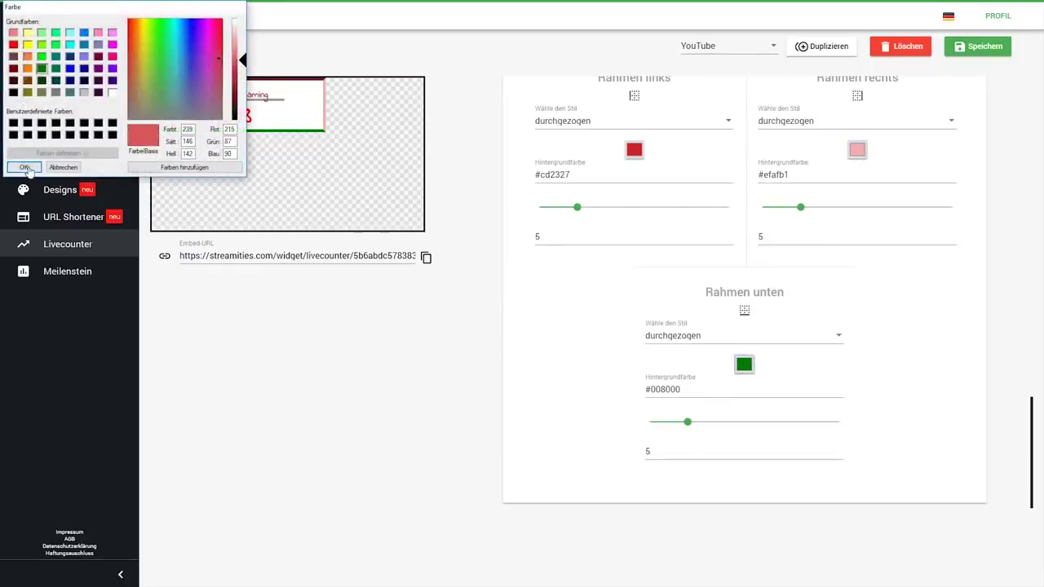
Save the livecounter widget and copy its embed URL
scroll(473, 359, "up", 6)
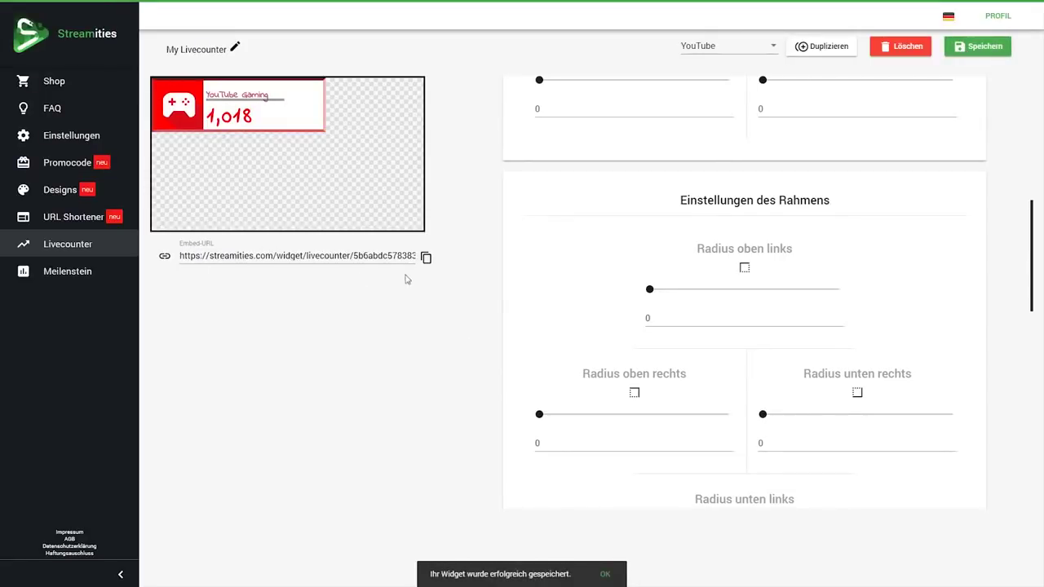
left_click(426, 258)
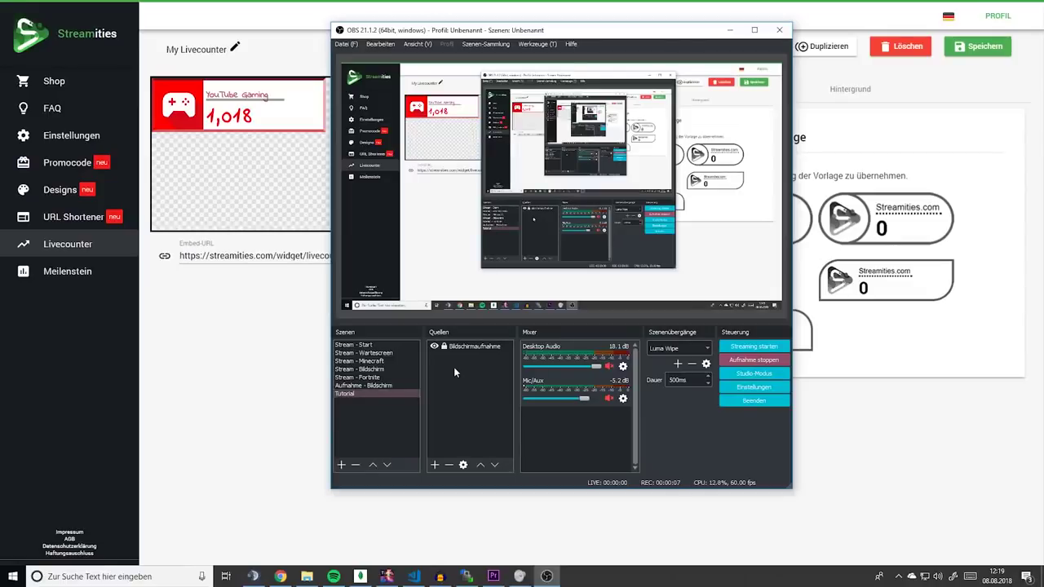
Add a new Browser source to the Tutorial scene and set its URL to the copied livecounter embed URL
right_click(454, 372)
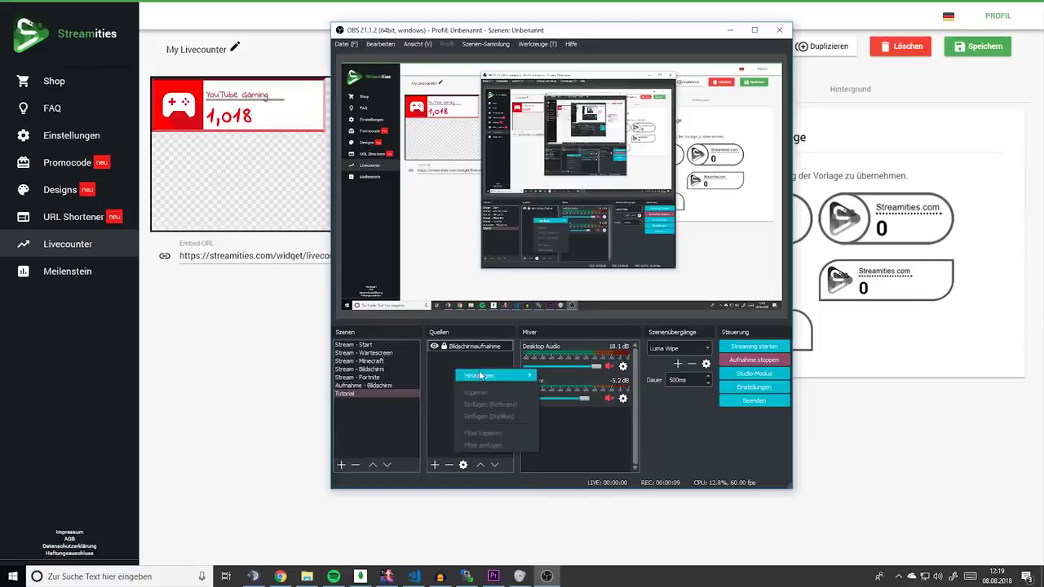
mouse_move(484, 376)
left_click(575, 426)
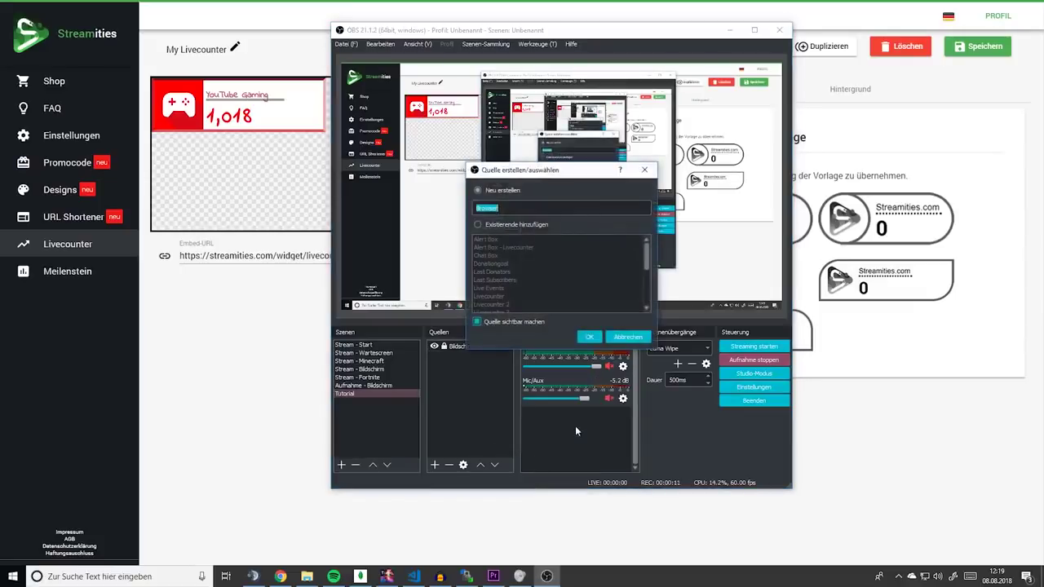
left_click(589, 338)
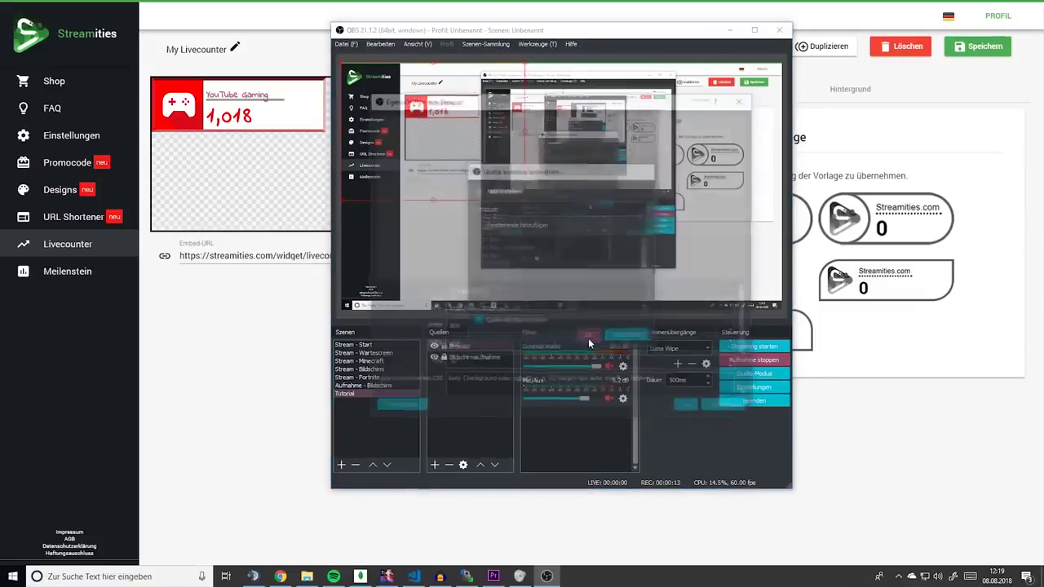
left_click_drag(586, 191, 693, 66)
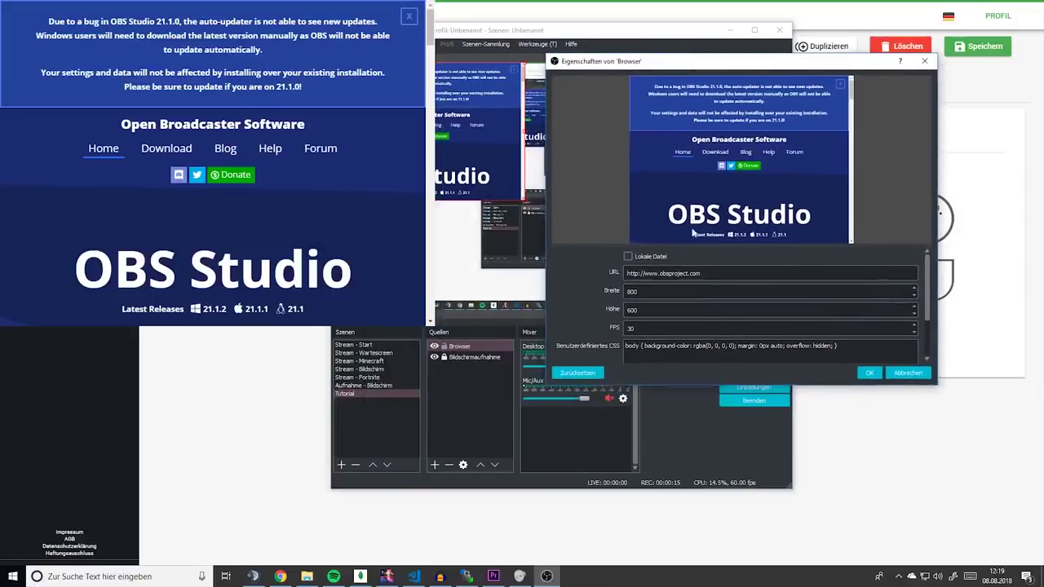
left_click_drag(626, 274, 722, 274)
key("ctrl+v")
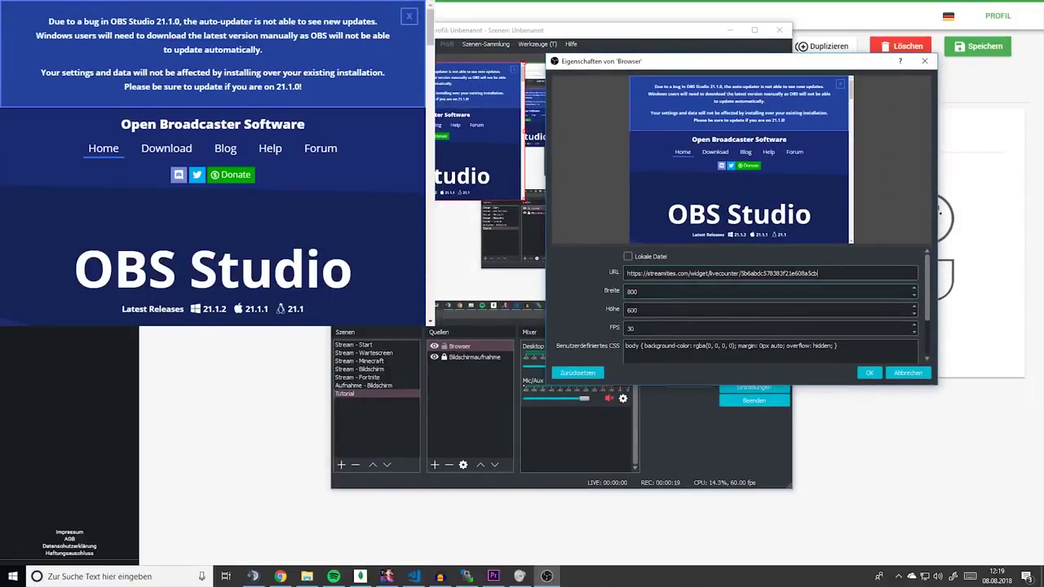
Set the browser source's width to 320 and height to 100, and place the livecounter near the canvas's upper-left corner
key("ctrl+a")
type("32")
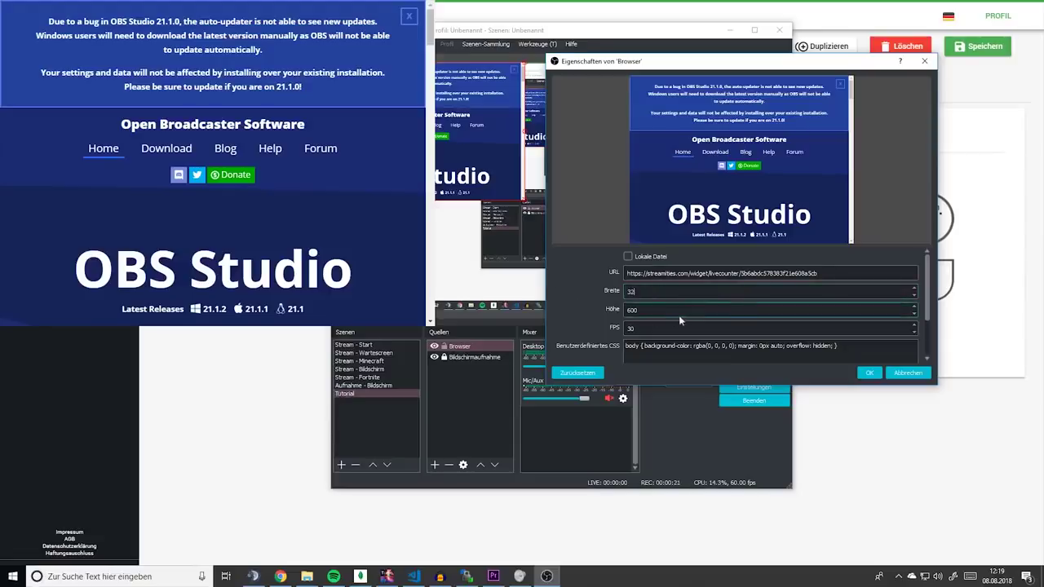
type("0")
key("ctrl+a")
type("100")
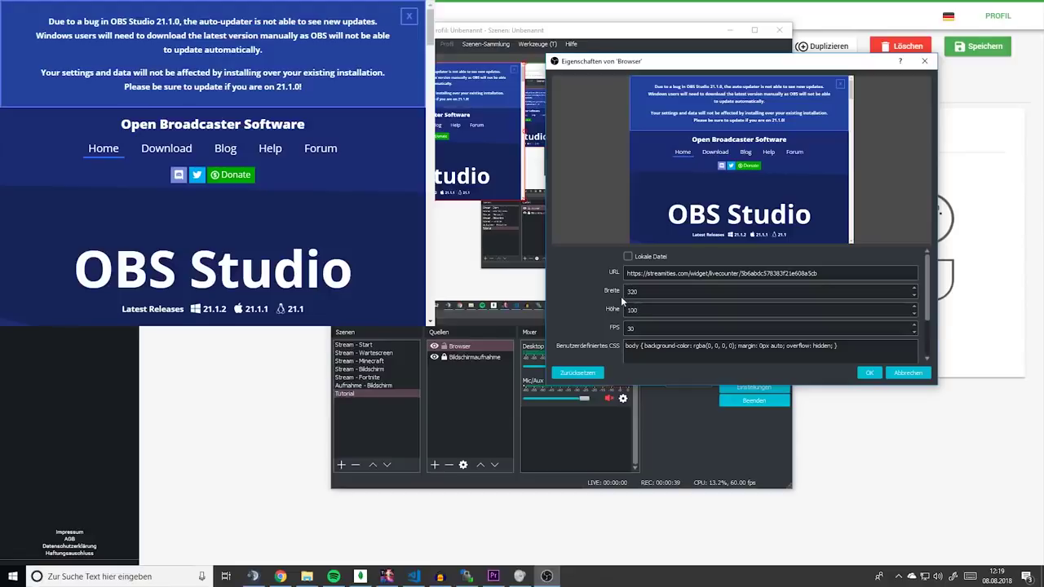
left_click(869, 373)
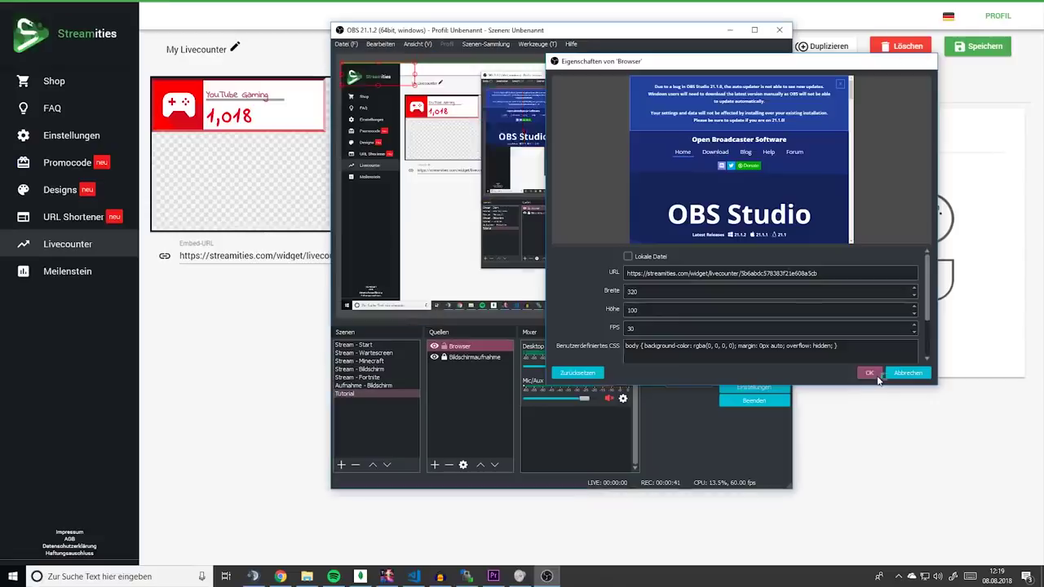
left_click_drag(412, 77, 388, 85)
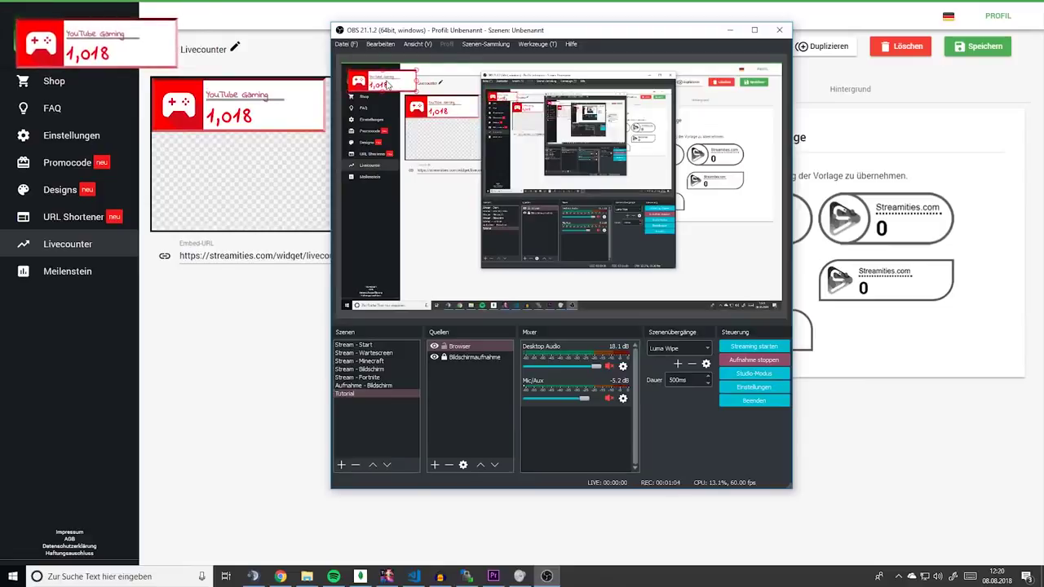